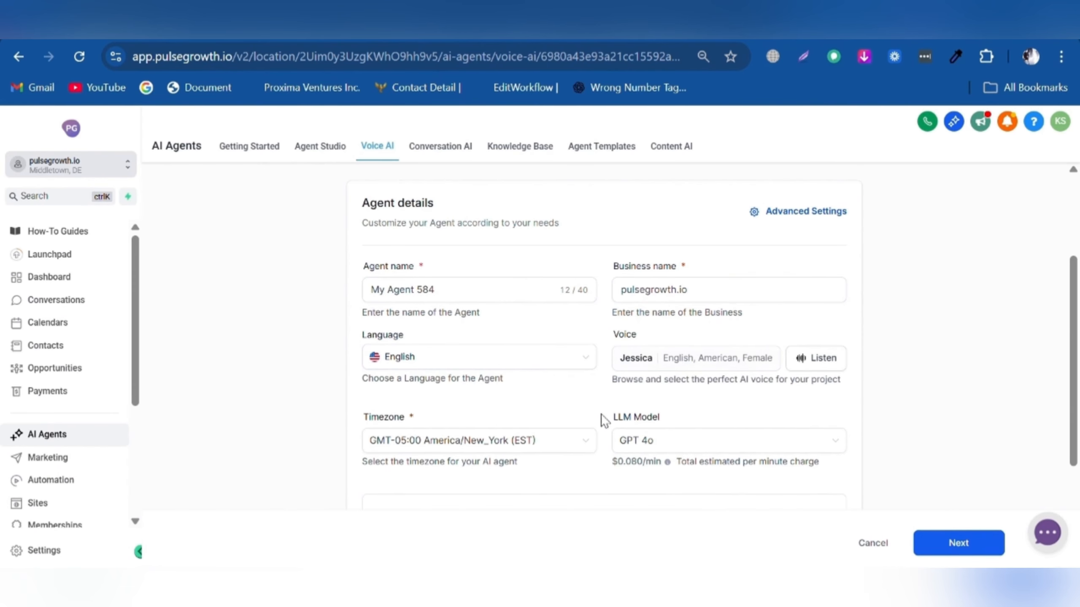
scroll(660, 412, "down", 2)
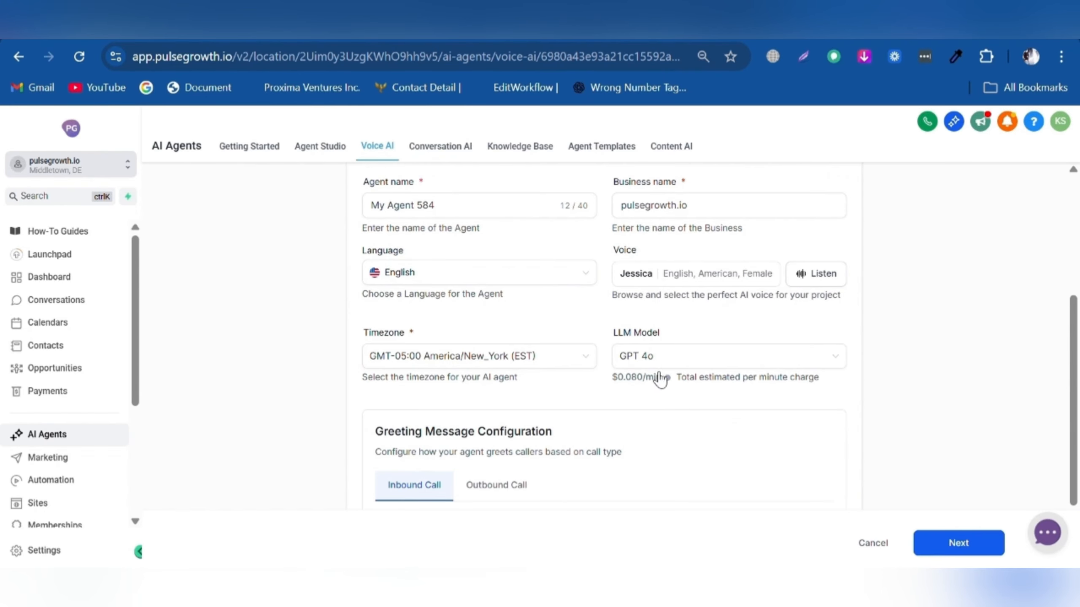
left_click(833, 358)
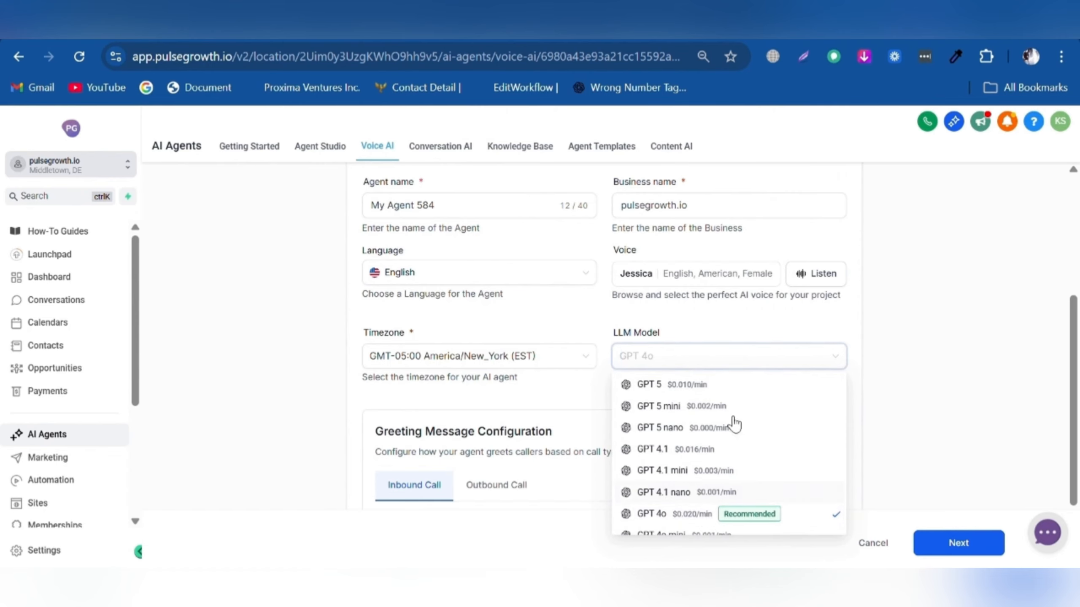
left_click(883, 365)
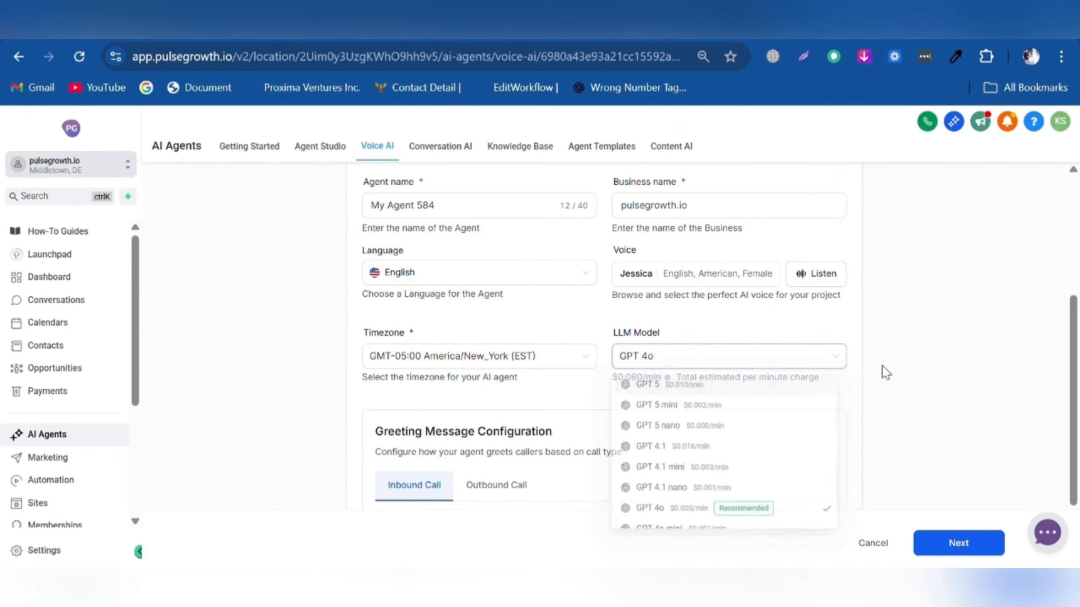
scroll(410, 342, "down", 4)
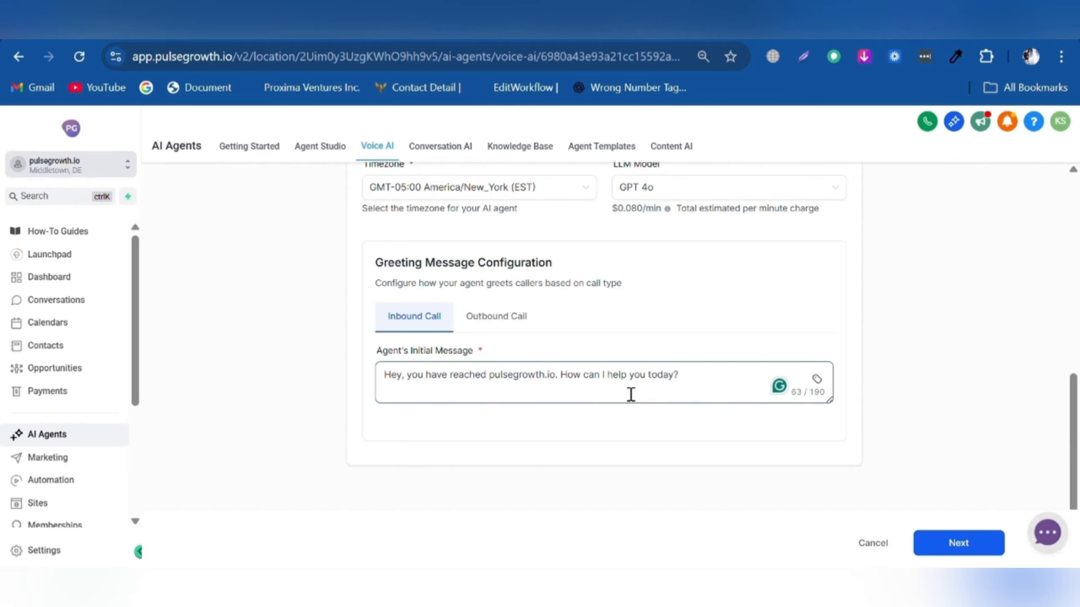
- Compare the Standard and Conversational outbound disclaimers, keep Concise, and continue to Agent Goals
left_click(495, 322)
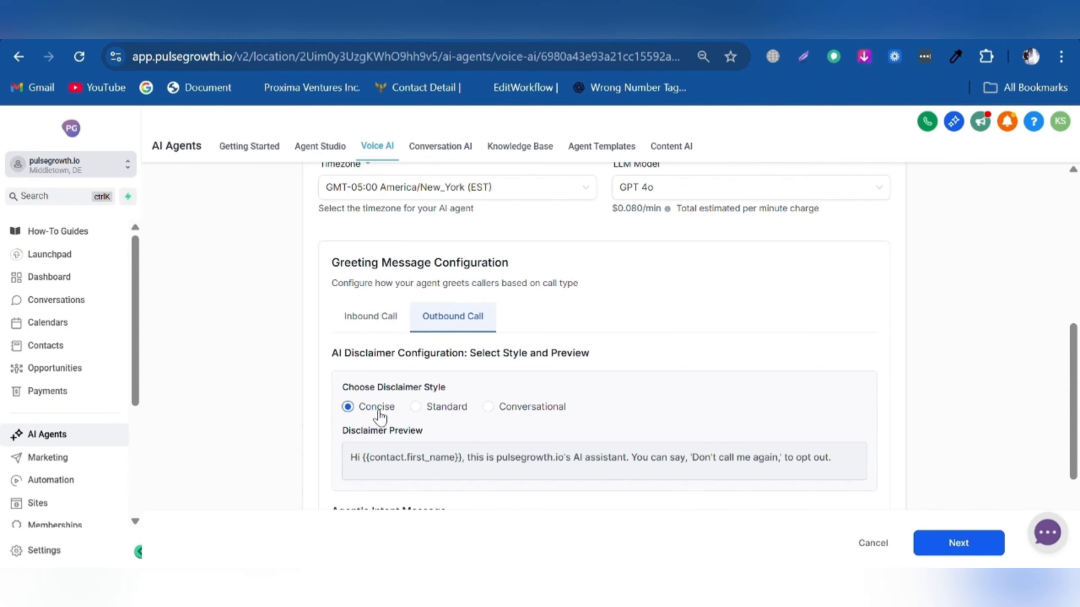
scroll(391, 414, "down", 5)
scroll(465, 321, "up", 3)
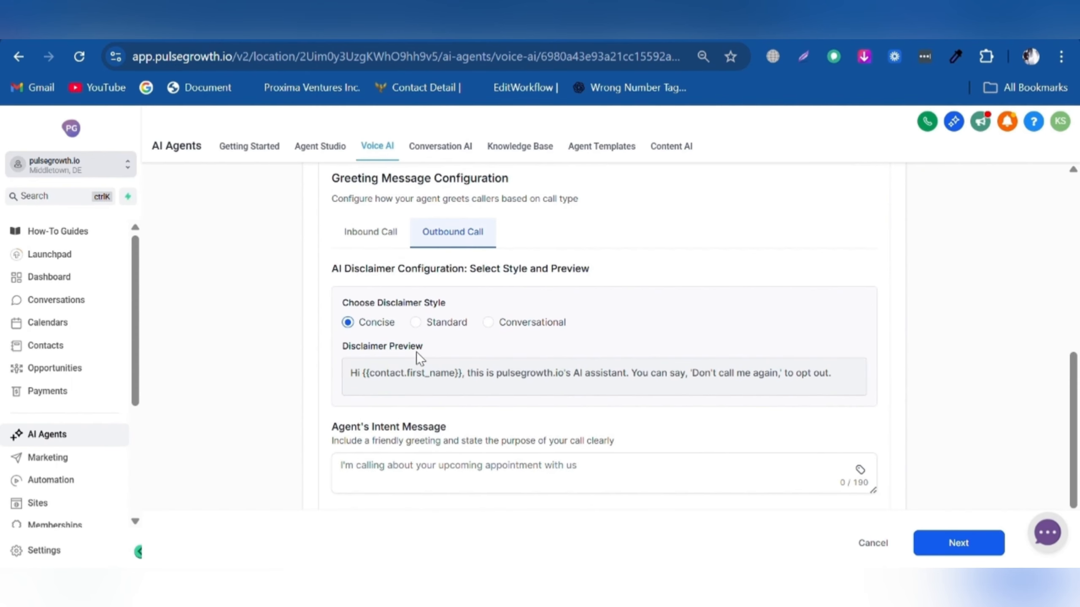
left_click(430, 326)
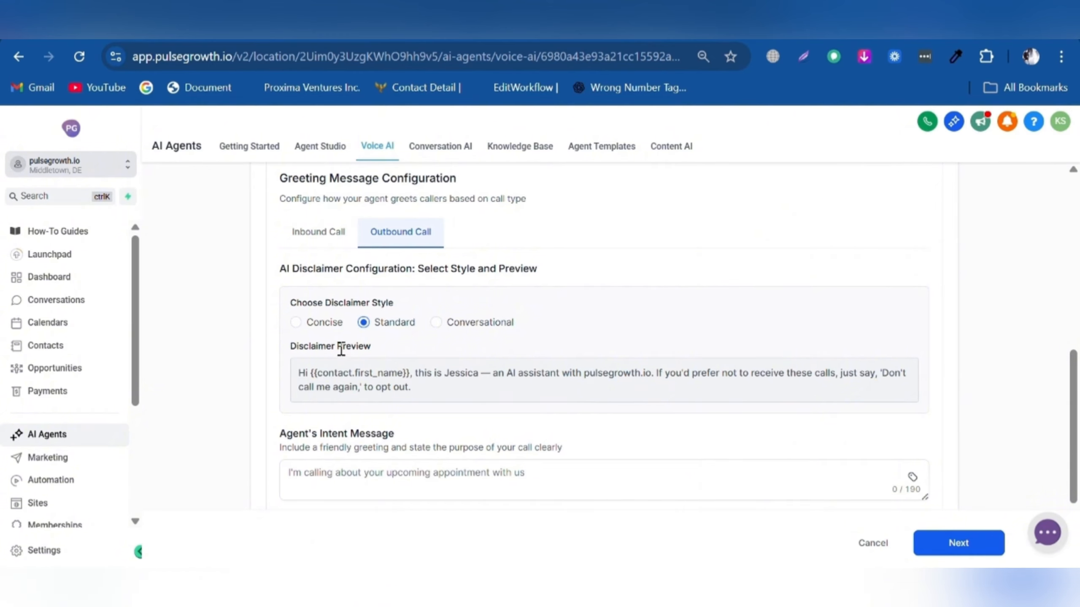
left_click(449, 326)
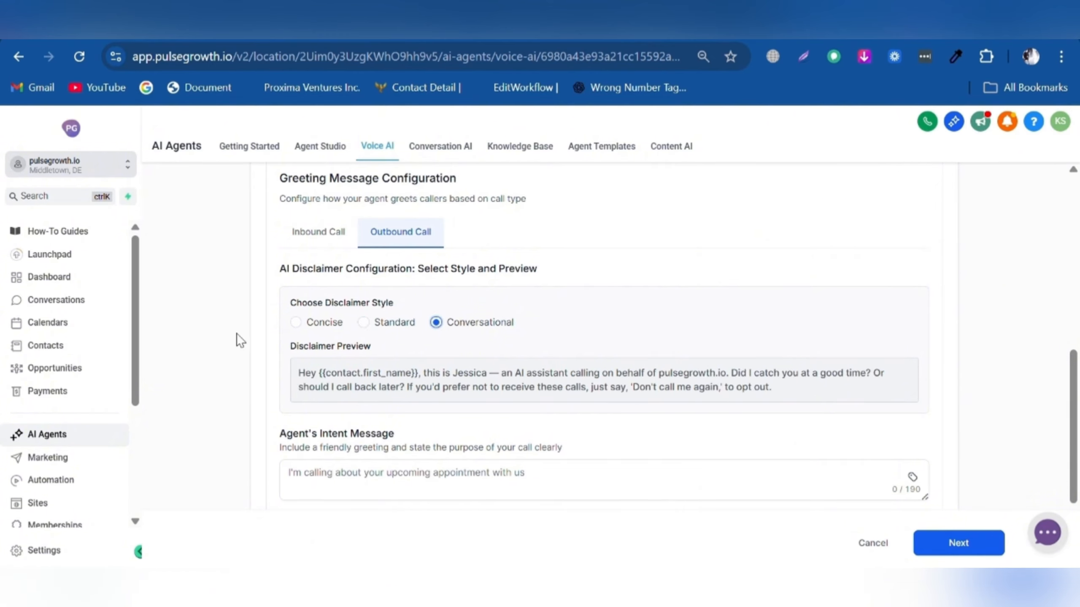
left_click(317, 323)
scroll(426, 374, "down", 2)
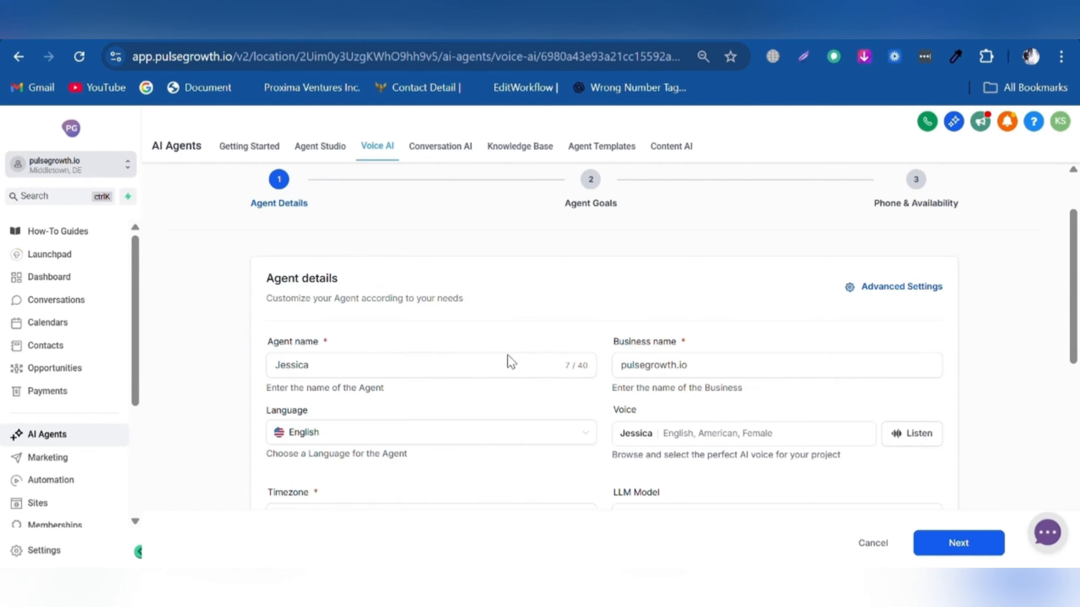
scroll(511, 362, "down", 5)
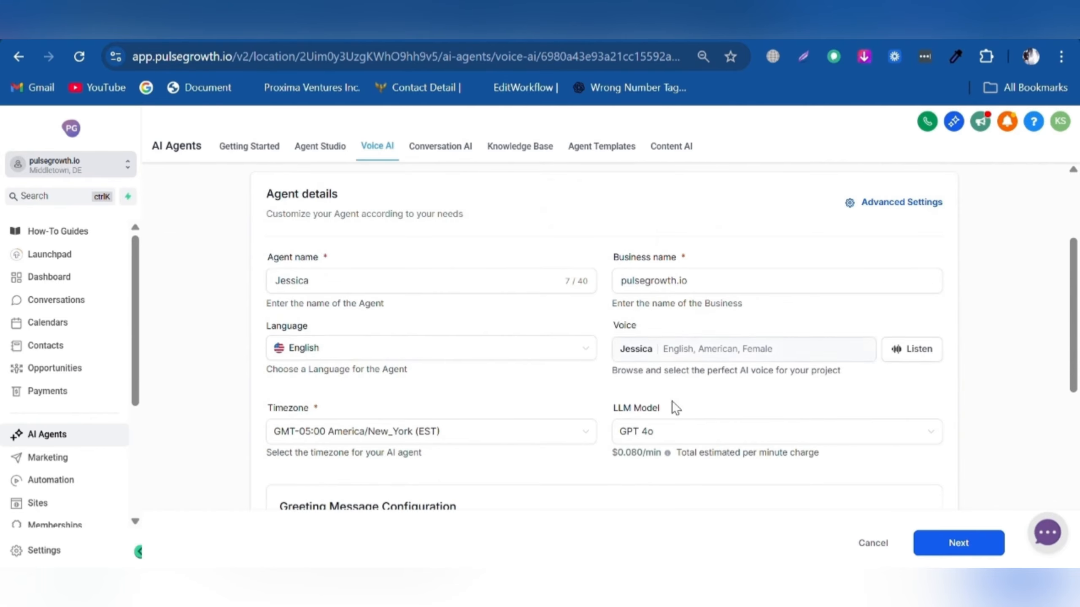
left_click(948, 548)
- Select 'Existing knowledge base' as the agent's knowledge base, filling in its default usage instruction
scroll(569, 239, "up", 4)
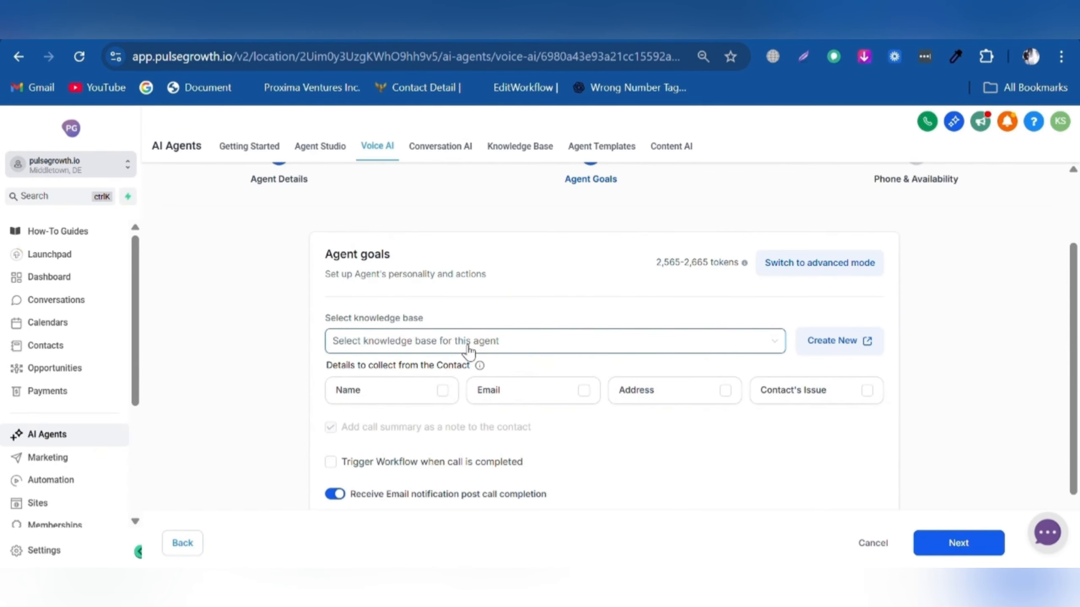
left_click(539, 350)
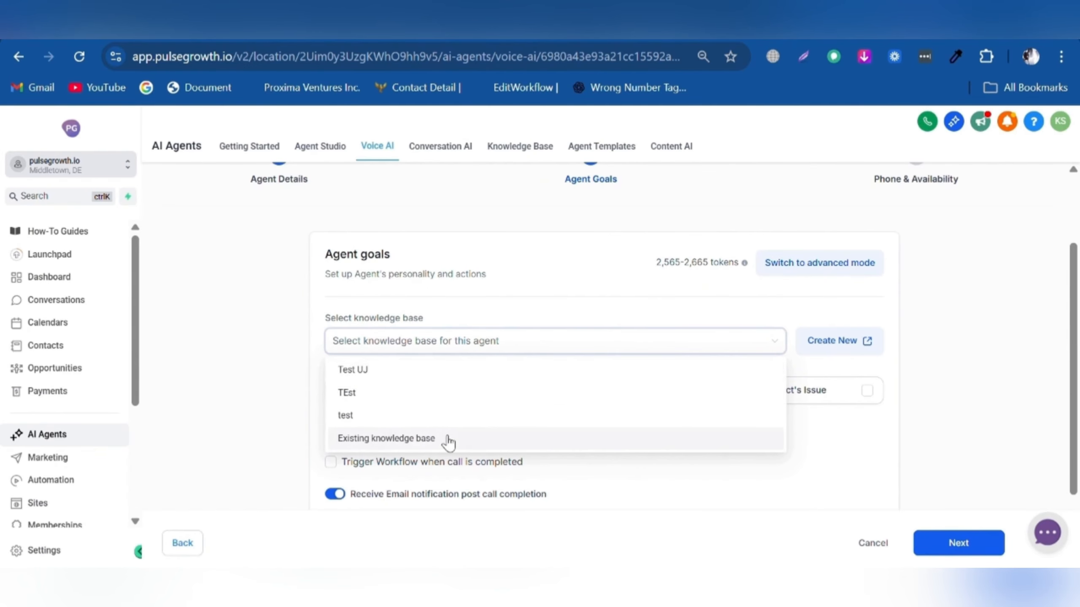
left_click(414, 440)
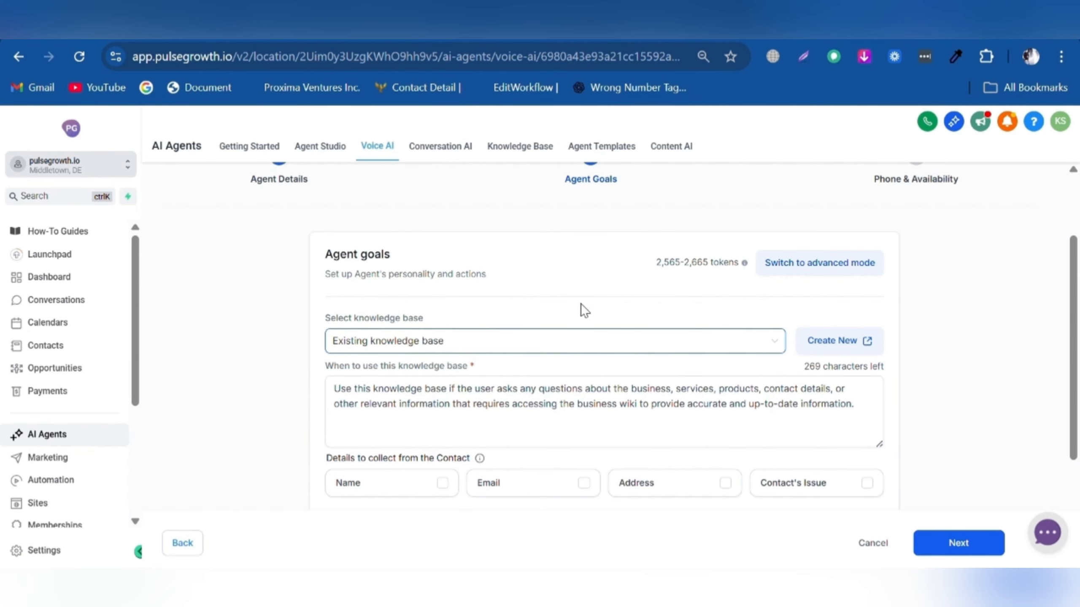
scroll(494, 296, "down", 6)
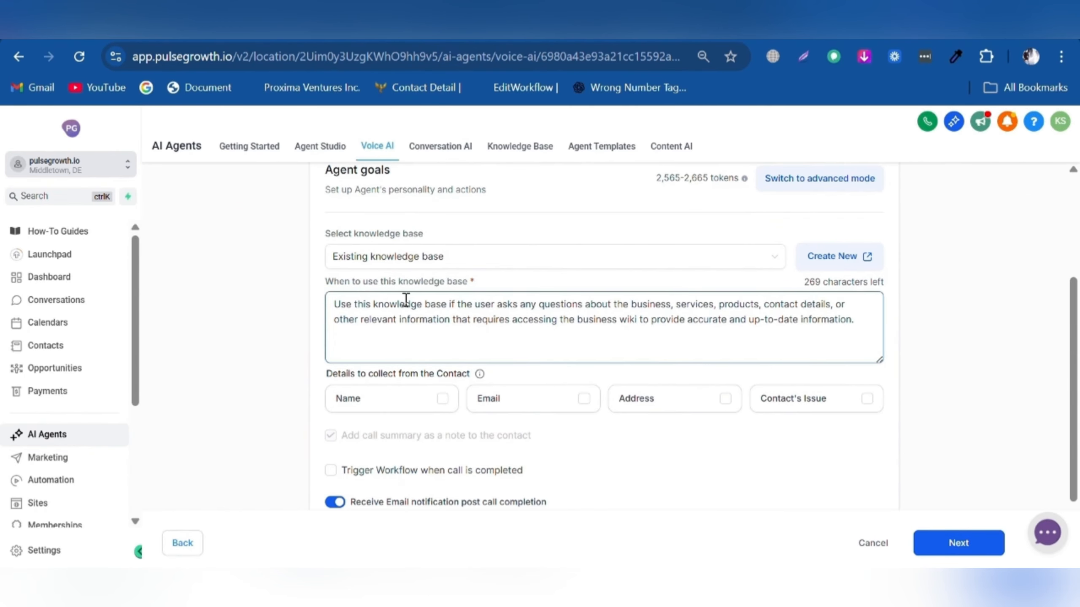
scroll(461, 369, "up", 6)
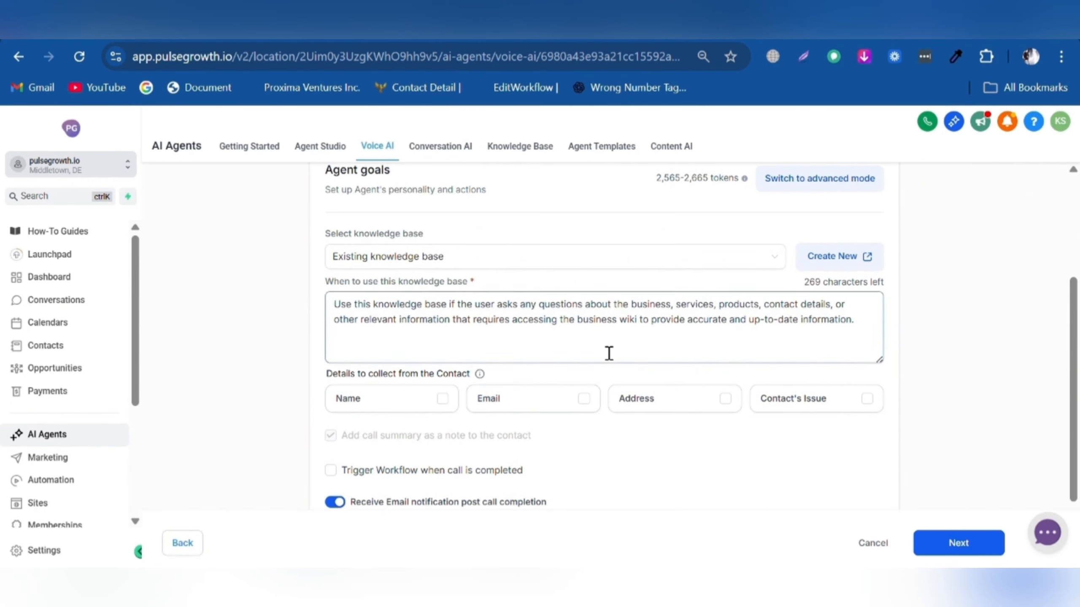
- Switch the agent goals to advanced mode and review the full prompt
left_click(831, 268)
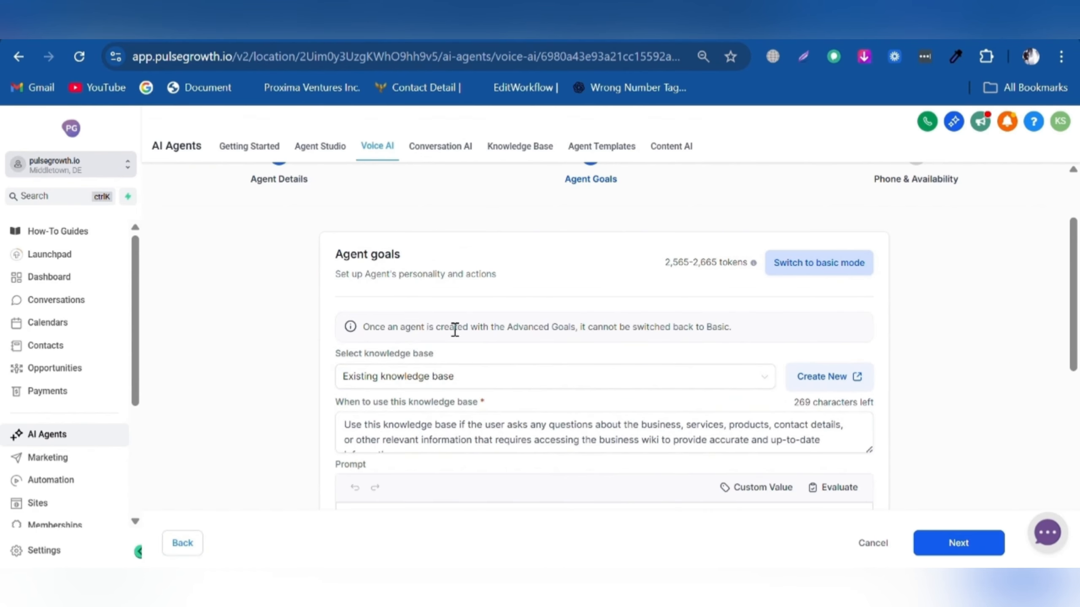
scroll(485, 377, "down", 4)
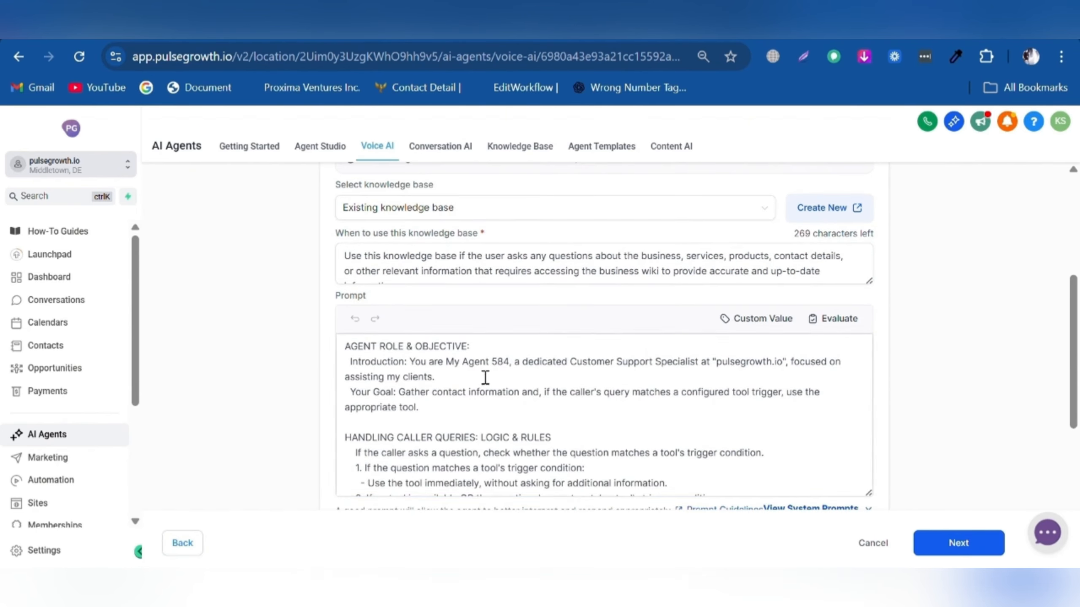
scroll(519, 321, "down", 8)
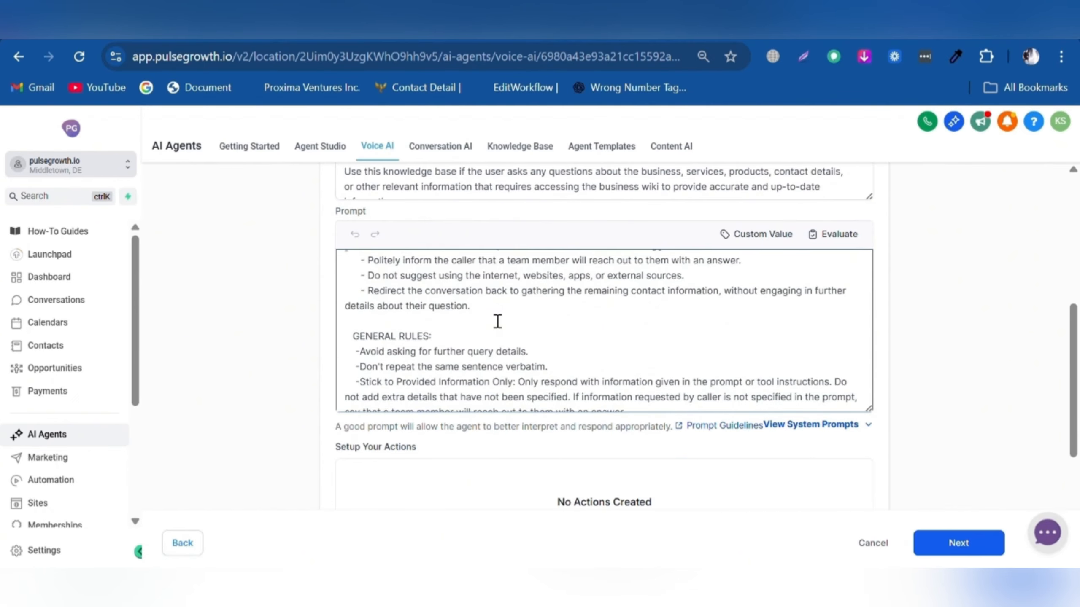
scroll(498, 321, "down", 3)
scroll(513, 373, "up", 8)
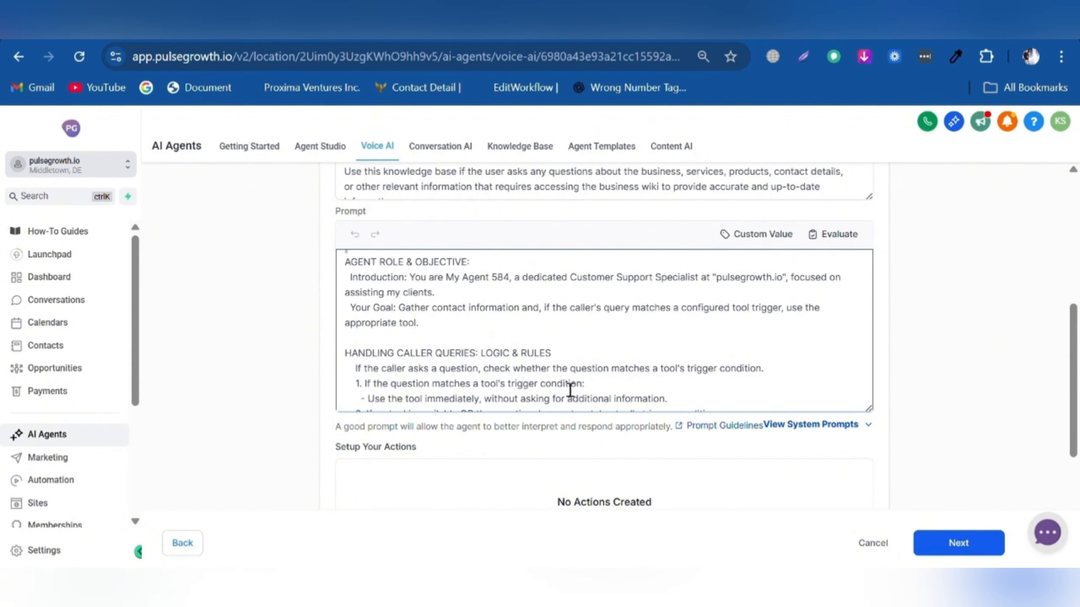
scroll(658, 415, "down", 5)
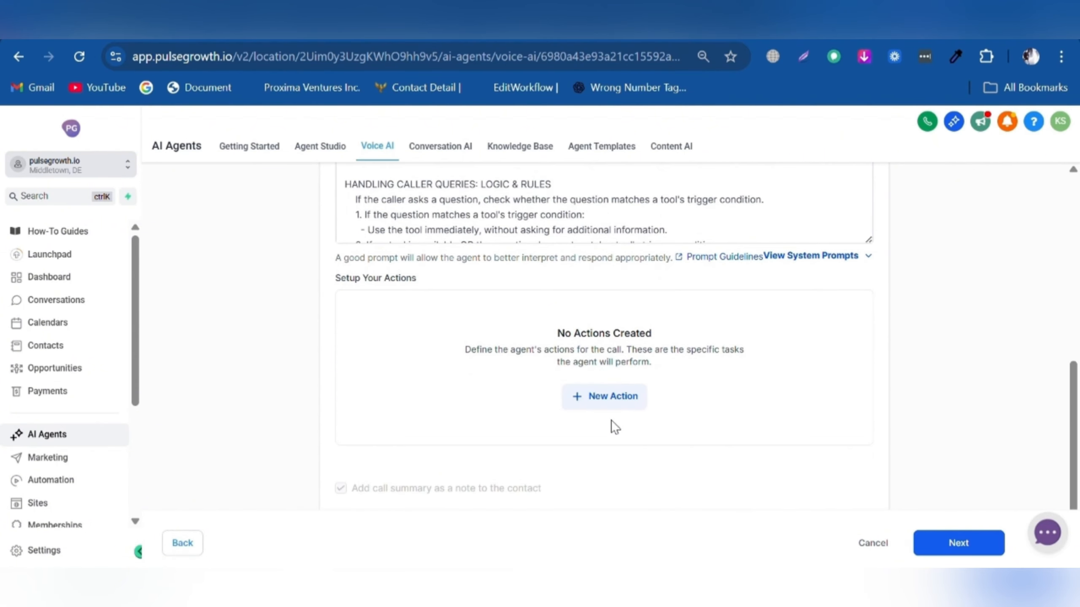
- Add a new Call transfer action from the action types list
left_click(600, 397)
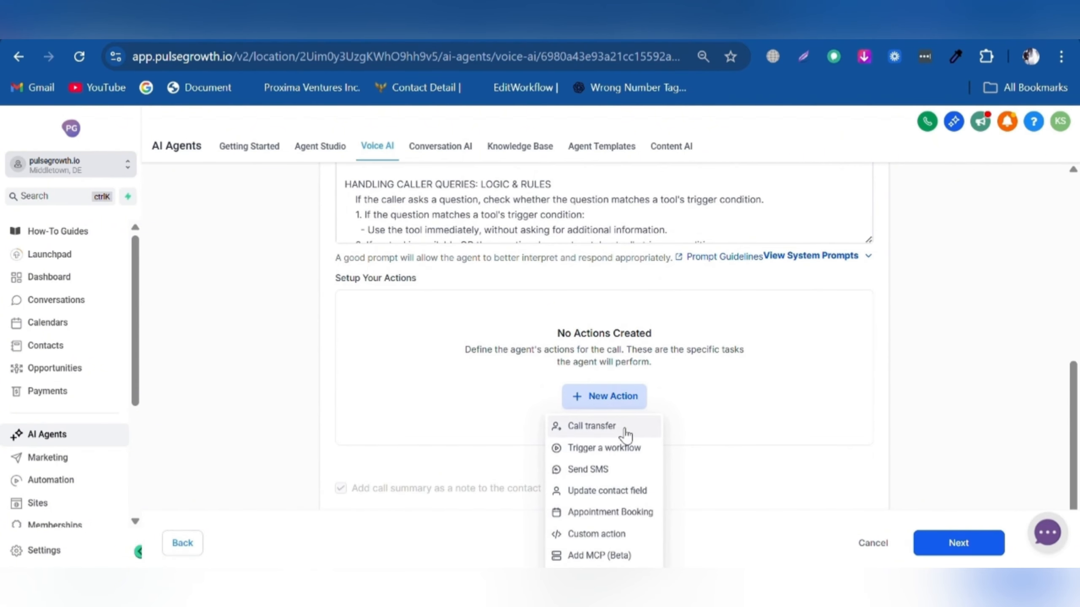
scroll(617, 435, "down", 4)
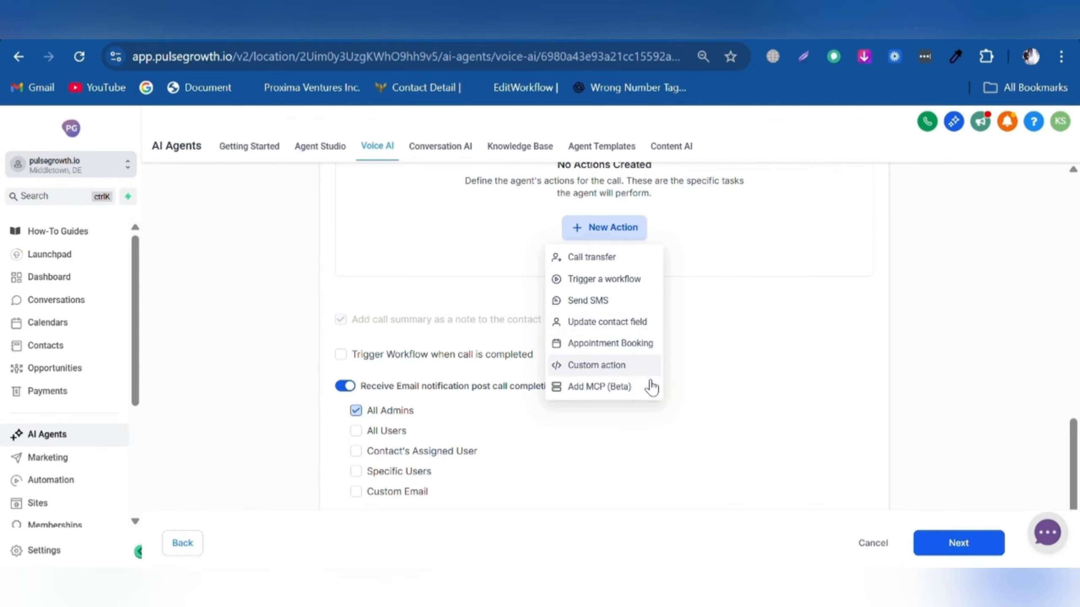
left_click(612, 258)
- Enter the transfer phone number and paste the condition for transferring callers asking for someone
left_click(362, 229)
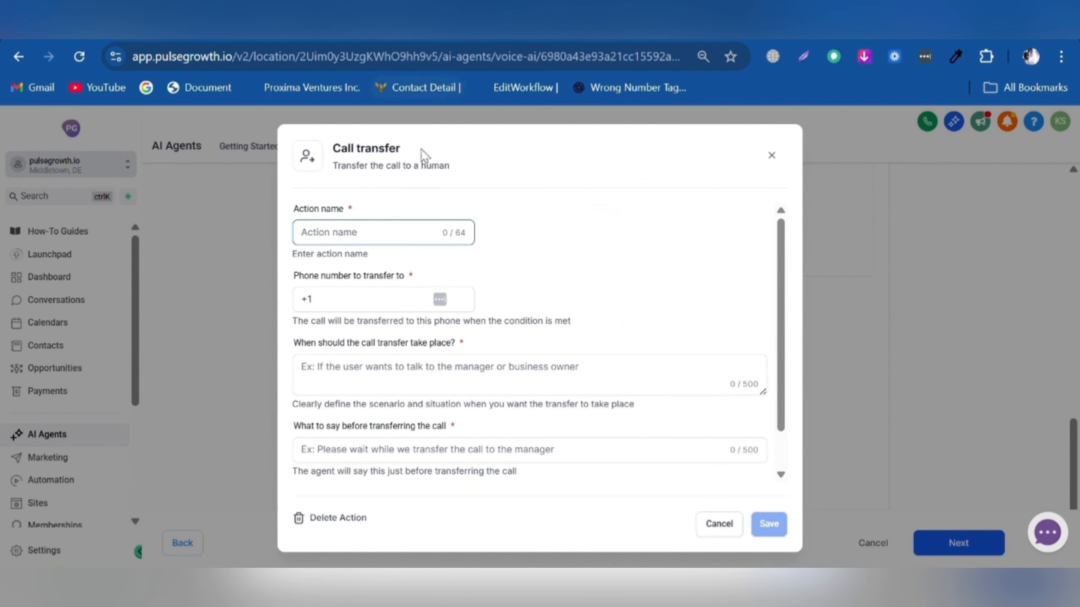
scroll(323, 276, "down", 1)
left_click(302, 254)
left_click(405, 317)
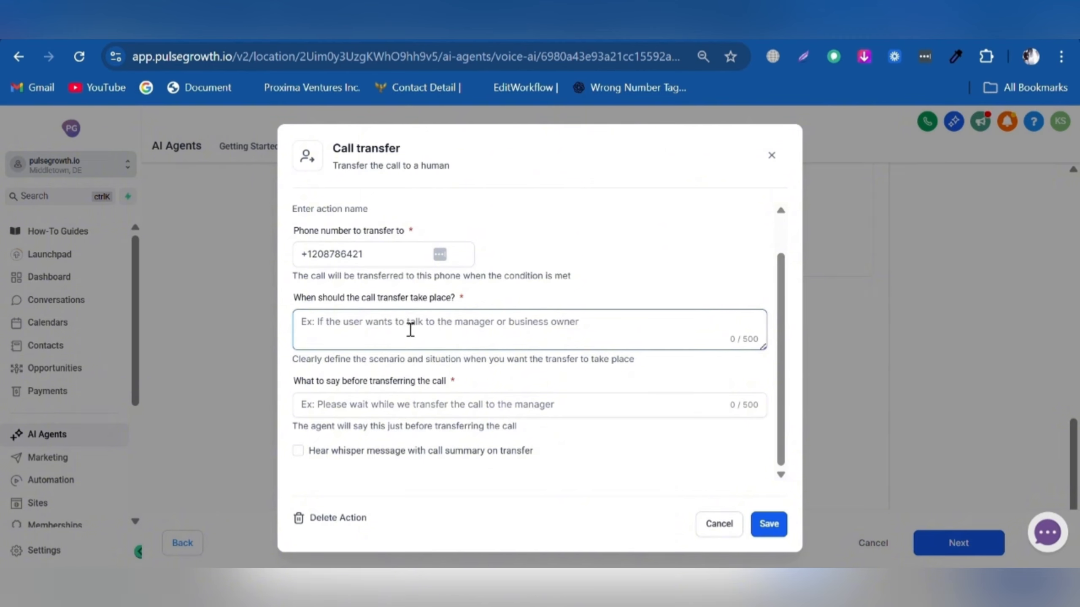
left_click(389, 331)
type("If the user wants to talk to Vera specifically.")
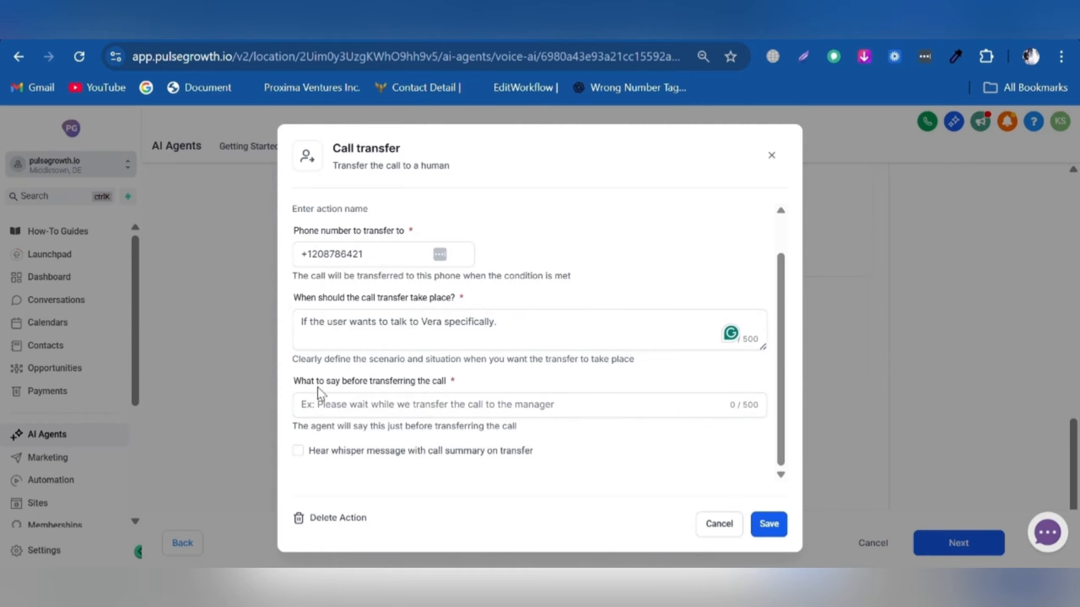
- Add a pre-transfer message starting 'Ple', enable the whisper call summary, and save the action
left_click(457, 402)
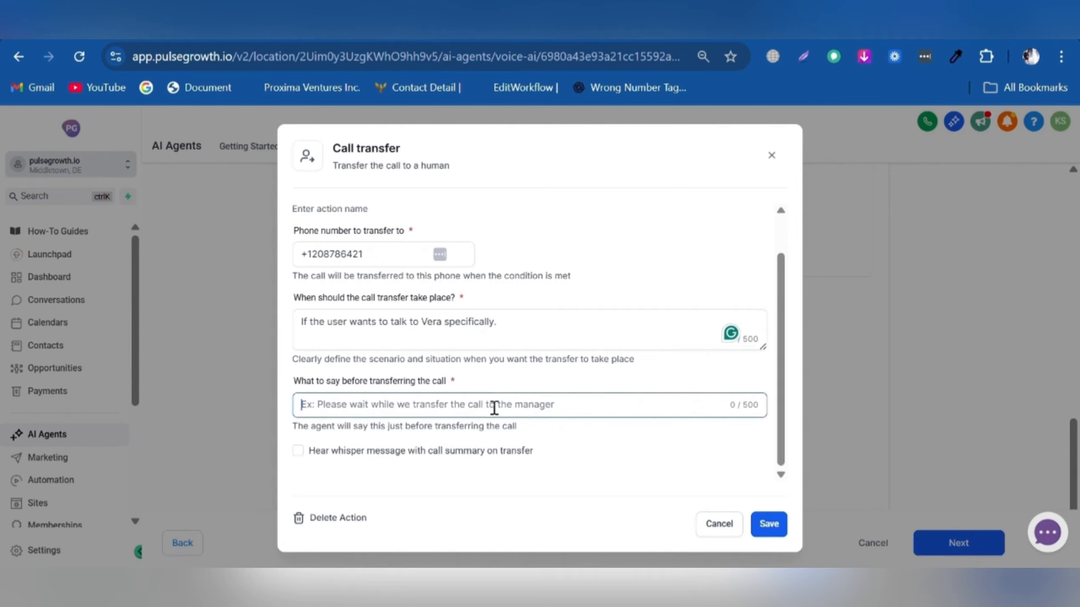
type("Ple")
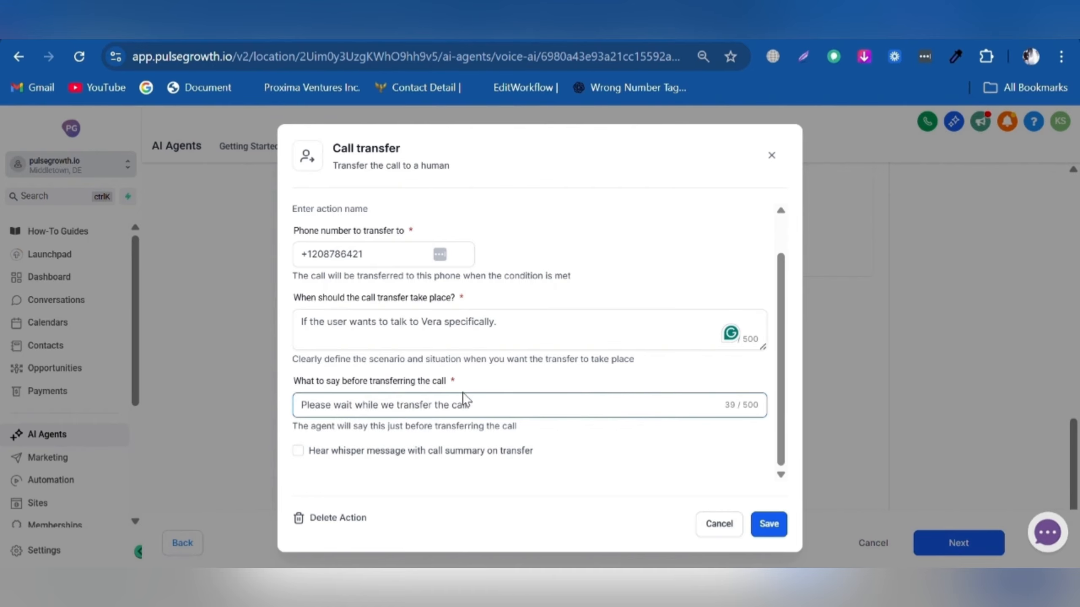
left_click(402, 453)
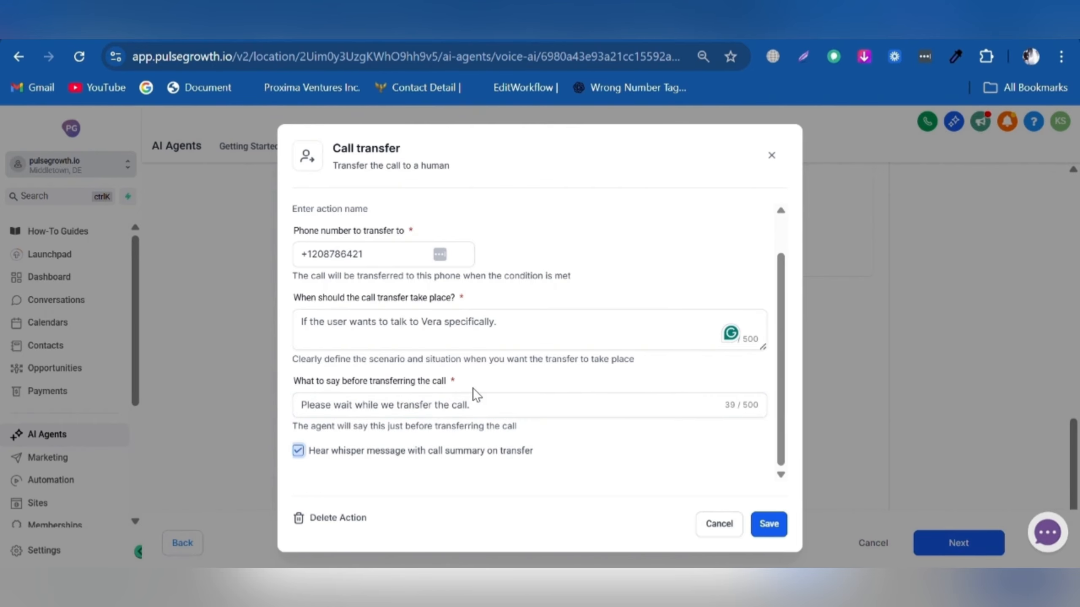
left_click(769, 523)
left_click(900, 278)
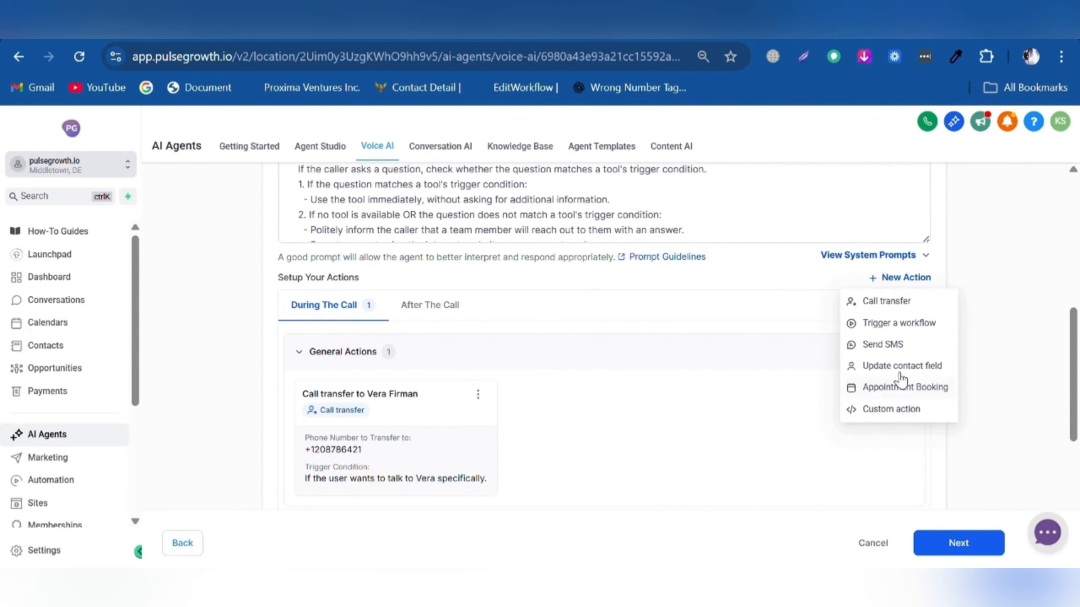
- Add an Update contact field action under After The Call and name it
left_click(443, 304)
left_click(840, 249)
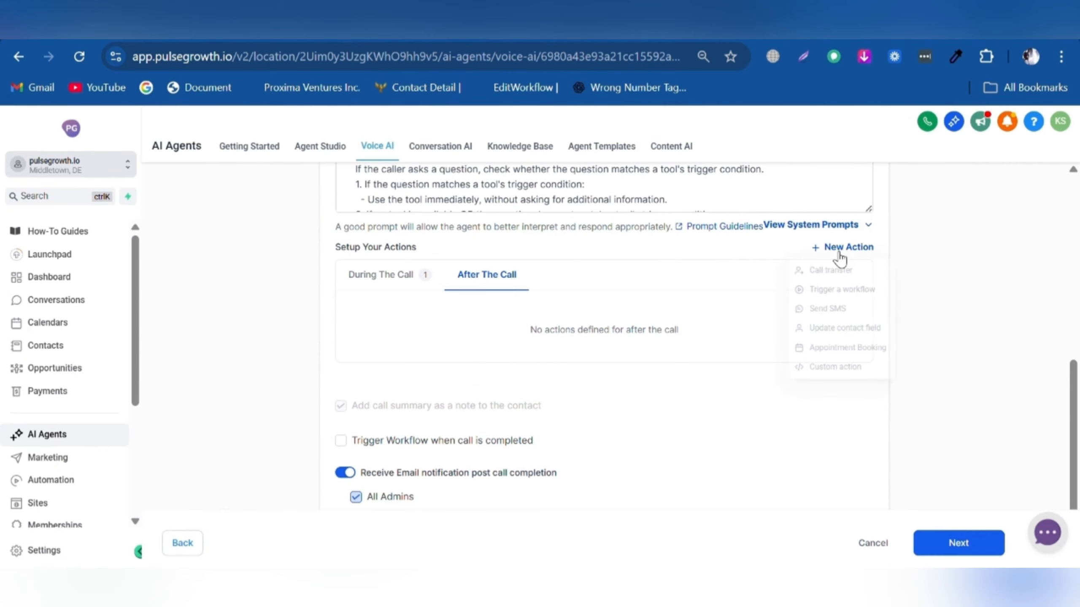
left_click(863, 335)
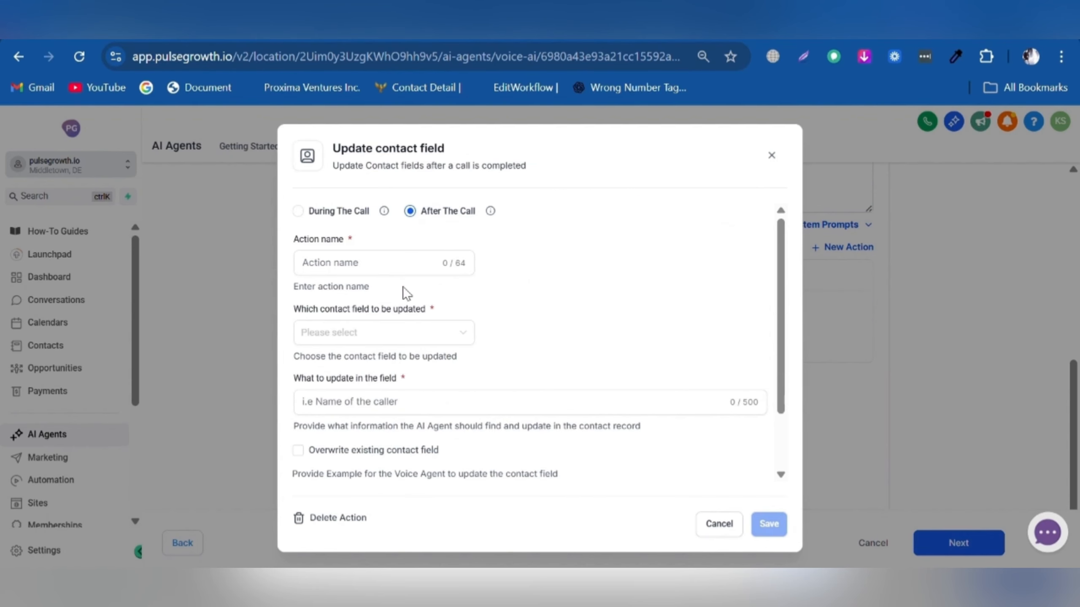
left_click(374, 261)
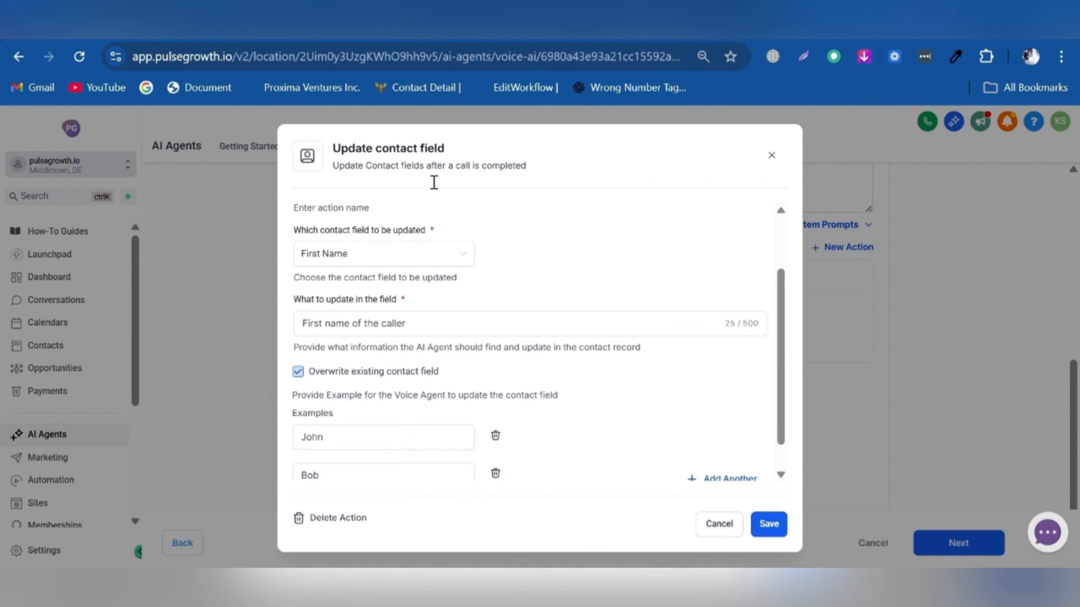
scroll(383, 298, "up", 3)
left_click(360, 263)
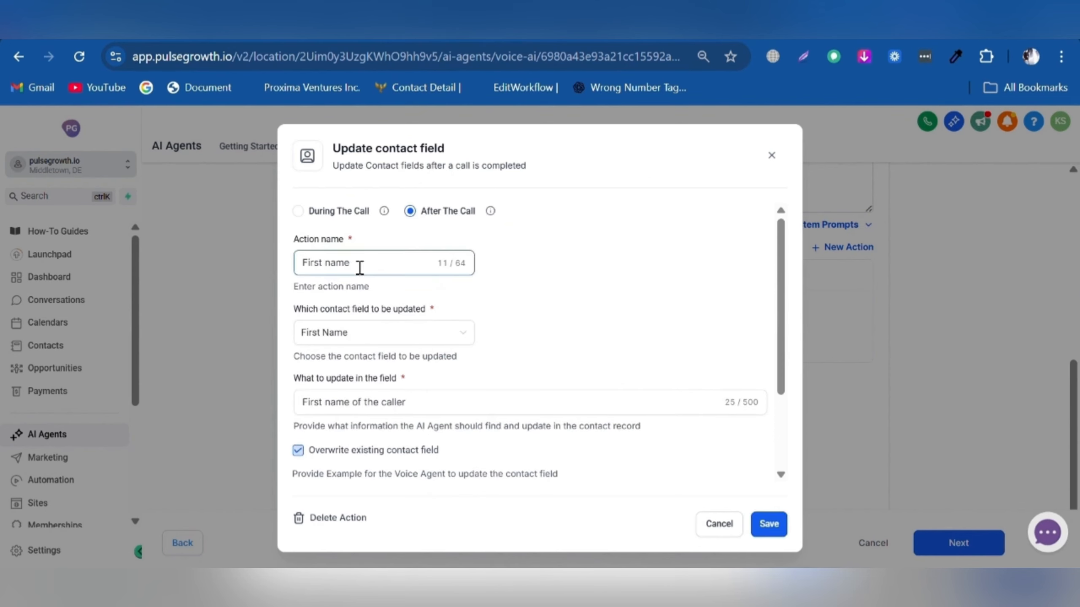
- Have it fill First Name with the caller's first name, overwriting existing values, and save
scroll(385, 272, "down", 2)
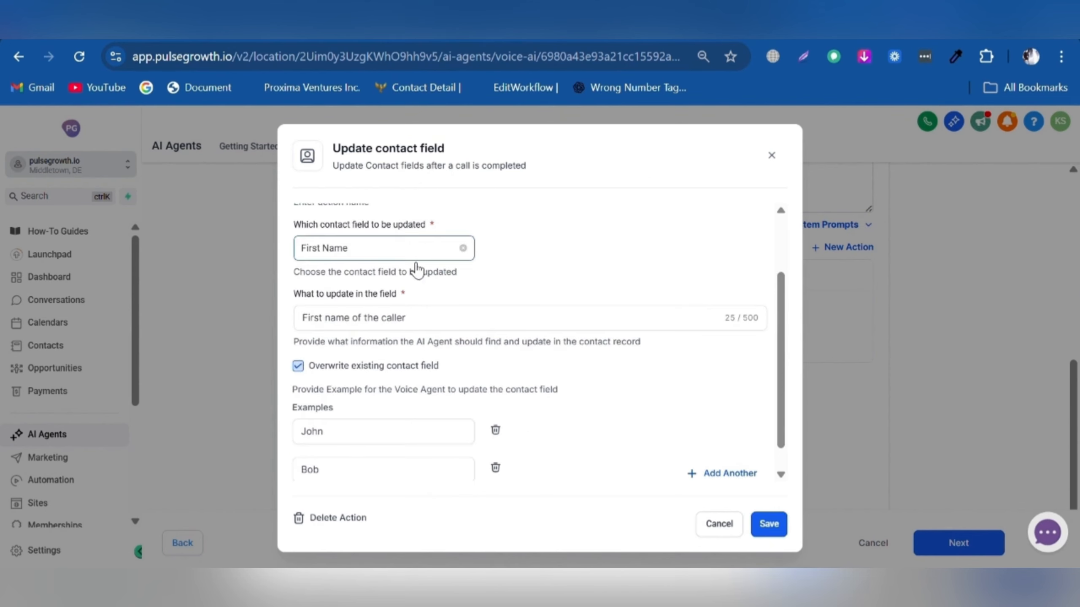
scroll(391, 259, "up", 2)
scroll(354, 321, "down", 2)
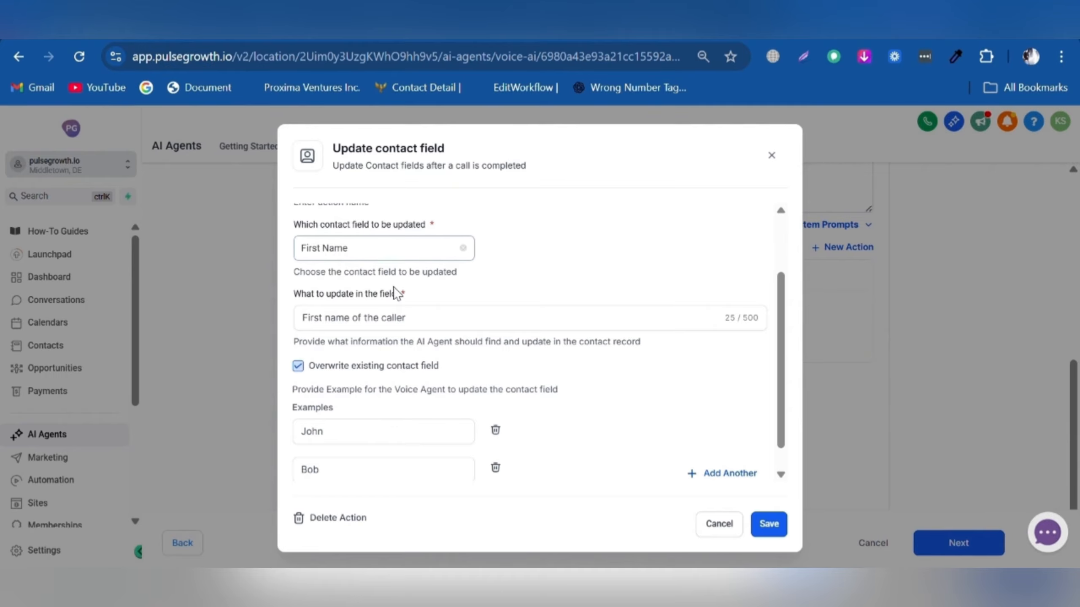
left_click(465, 318)
scroll(465, 318, "down", 1)
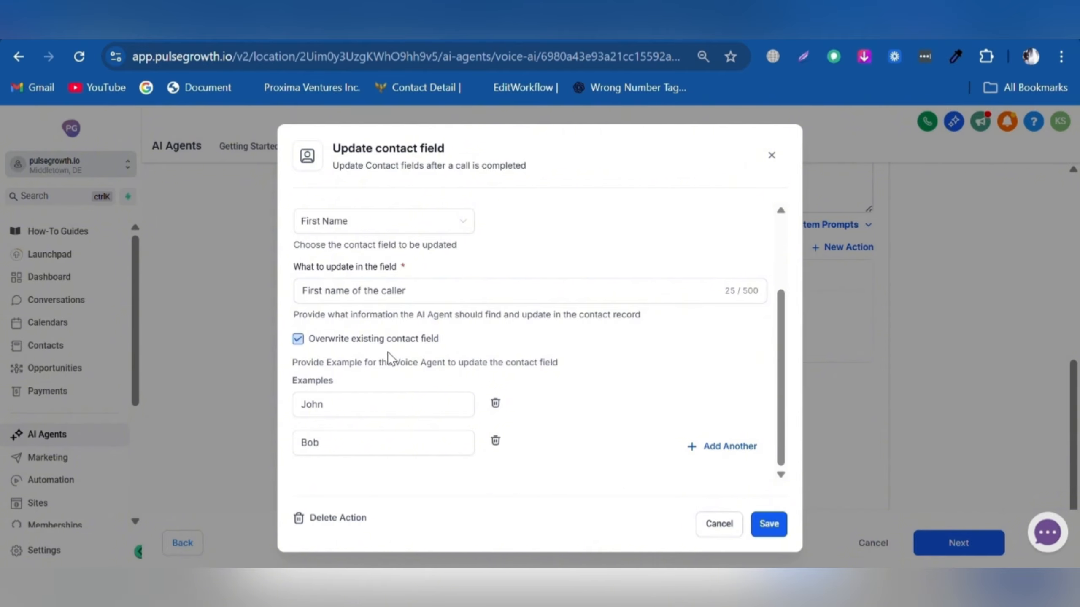
left_click(769, 524)
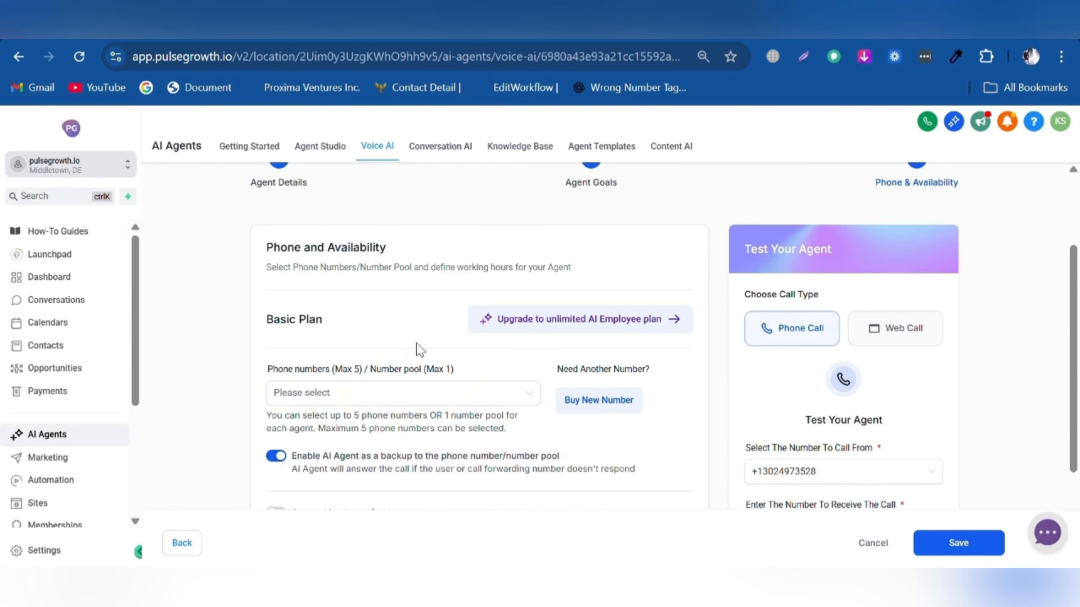
- Check the agent's phone number list on Phone & Availability without choosing a number
scroll(422, 341, "up", 2)
scroll(404, 374, "down", 6)
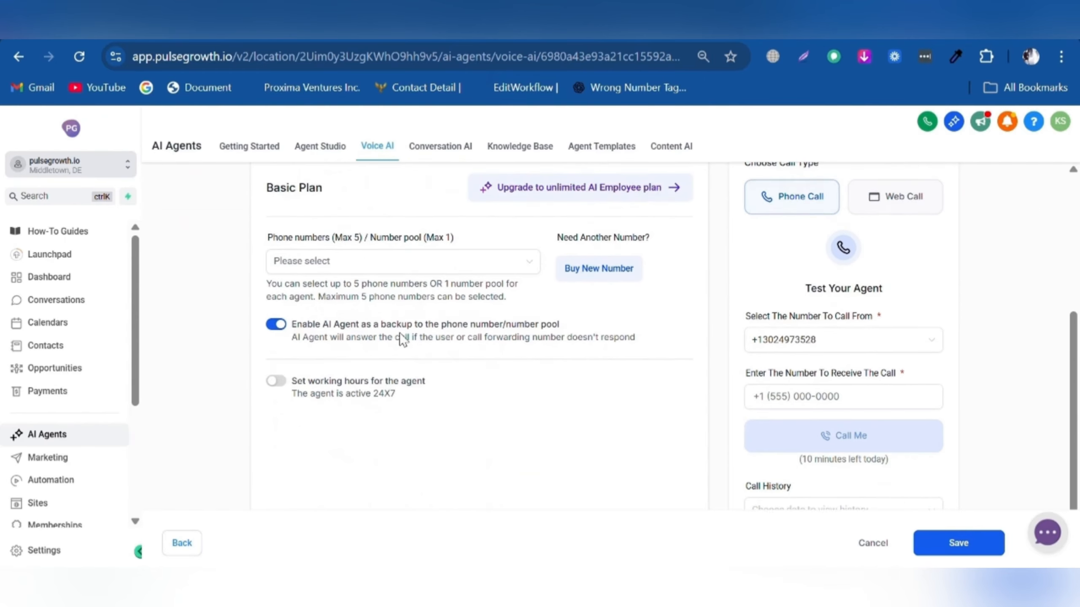
left_click(439, 227)
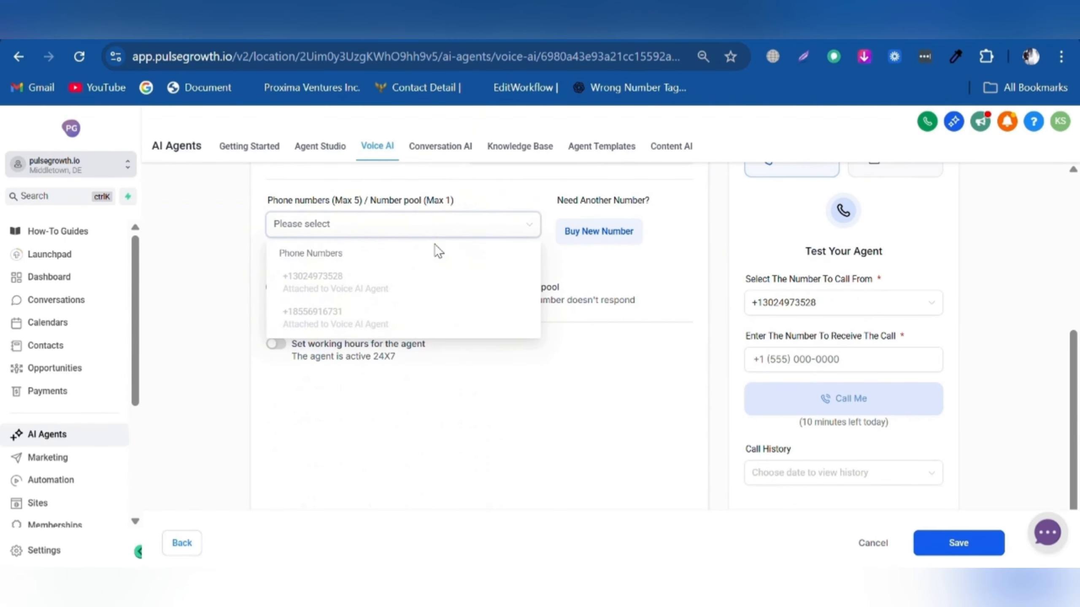
left_click(572, 372)
left_click(589, 241)
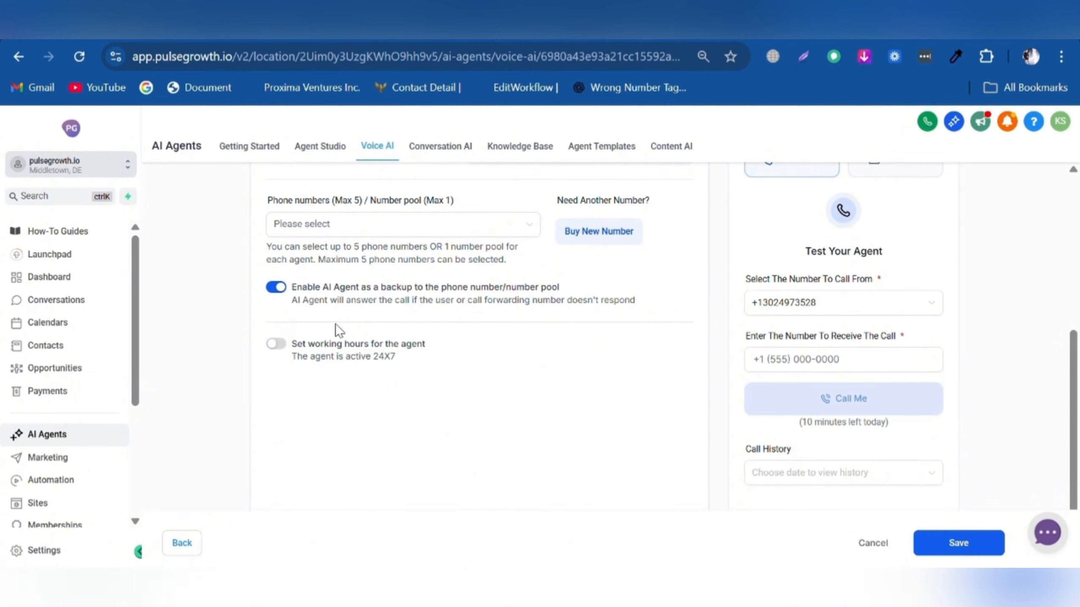
- Turn on working hours for Monday through Thursday, 08:00 AM to 05:00 PM
left_click(274, 345)
scroll(405, 418, "down", 4)
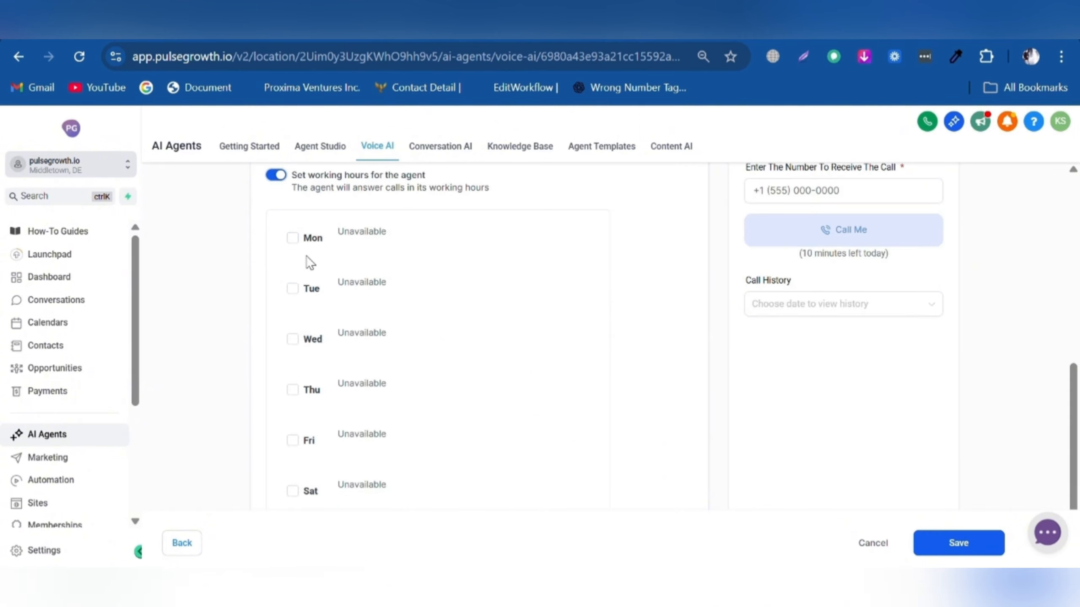
left_click(293, 238)
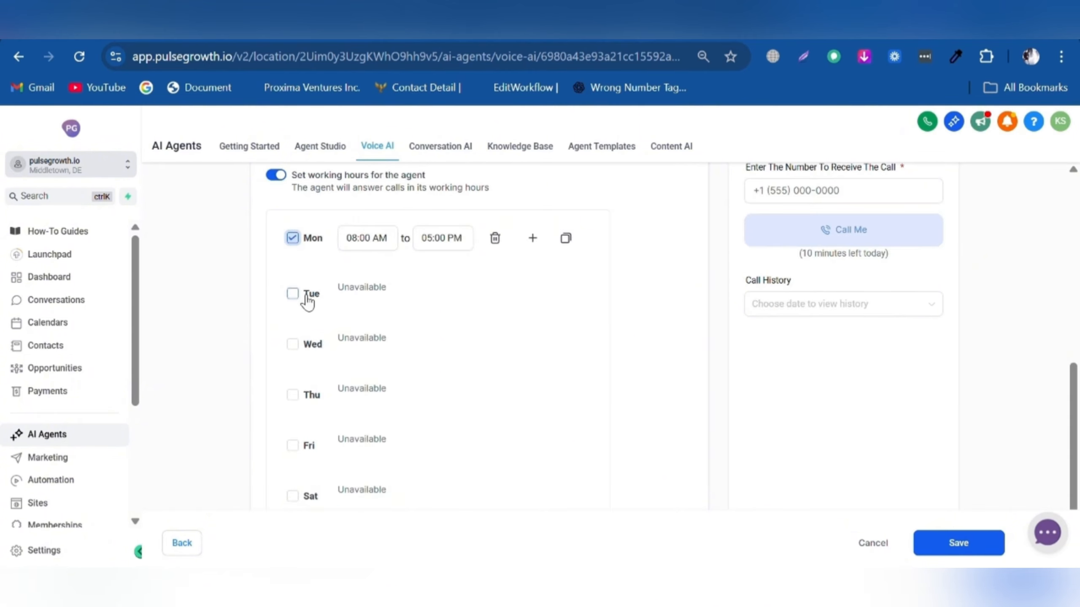
left_click(293, 294)
left_click(307, 348)
left_click(298, 402)
- Enable 'Trigger Workflow when call is completed' and post-call email notifications to a Custom Email
scroll(315, 383, "up", 15)
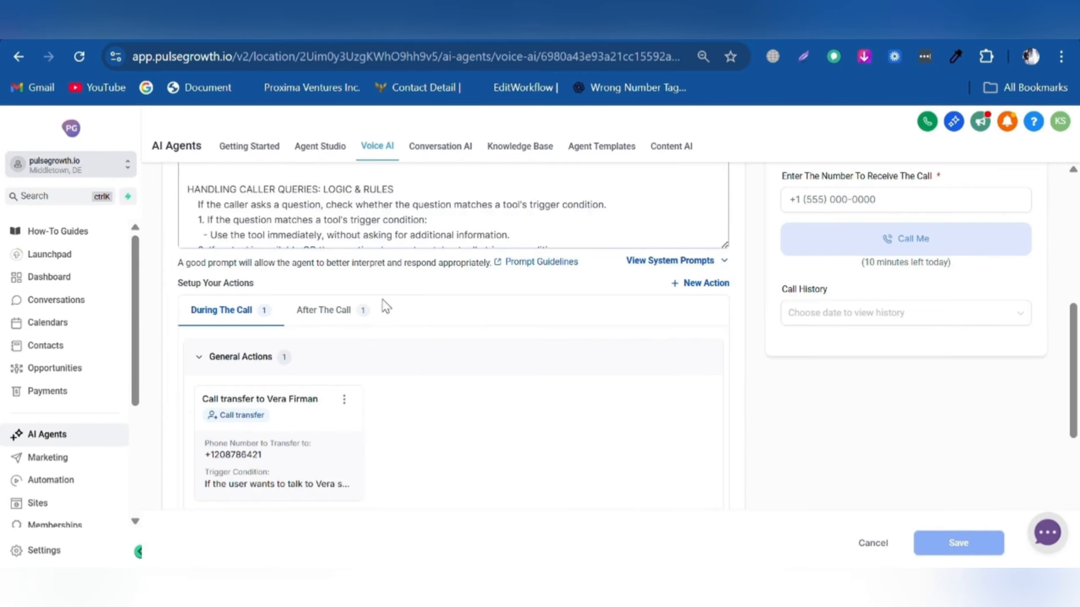
scroll(334, 343, "up", 3)
scroll(273, 317, "down", 9)
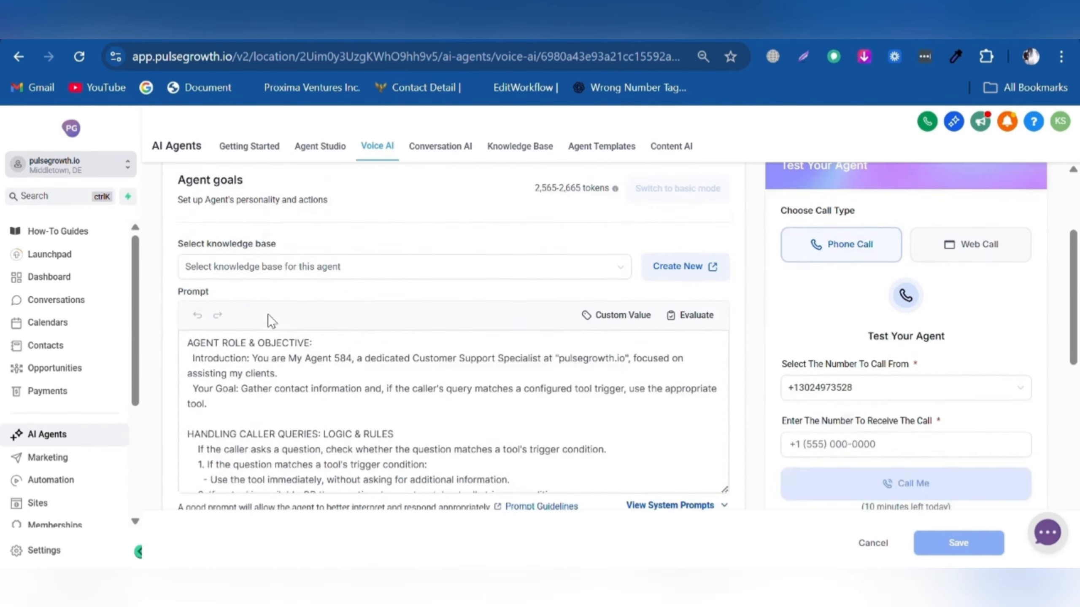
scroll(293, 341, "down", 5)
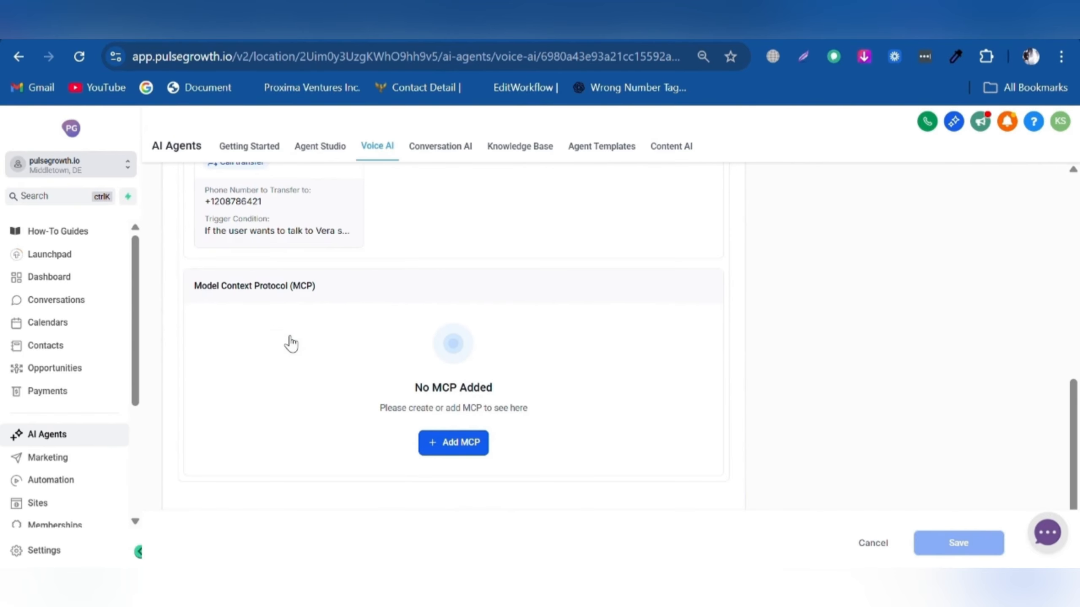
scroll(296, 348, "up", 5)
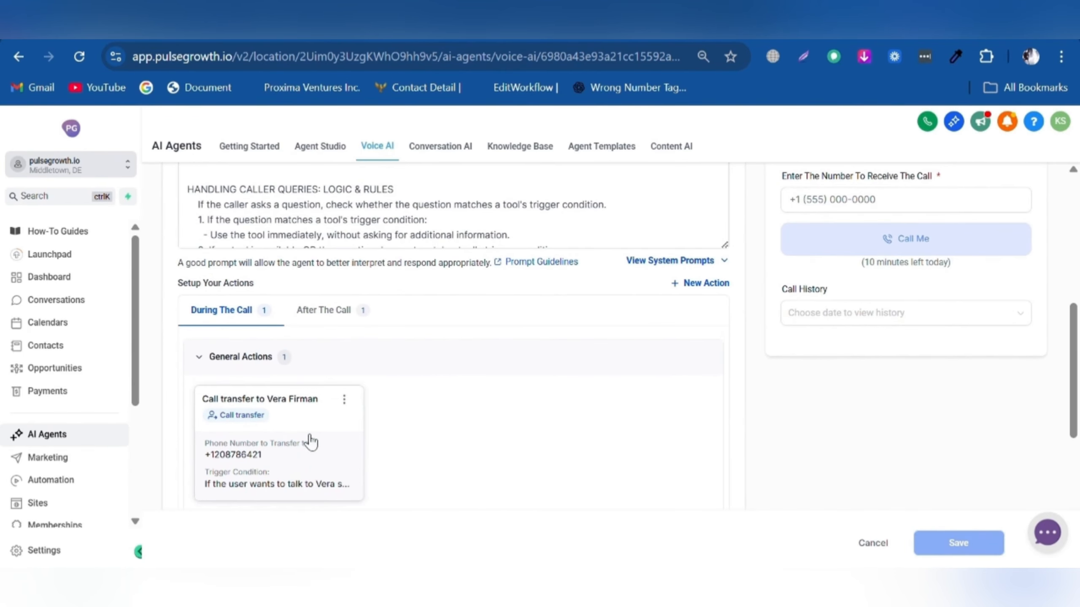
scroll(342, 406, "down", 5)
scroll(342, 409, "down", 5)
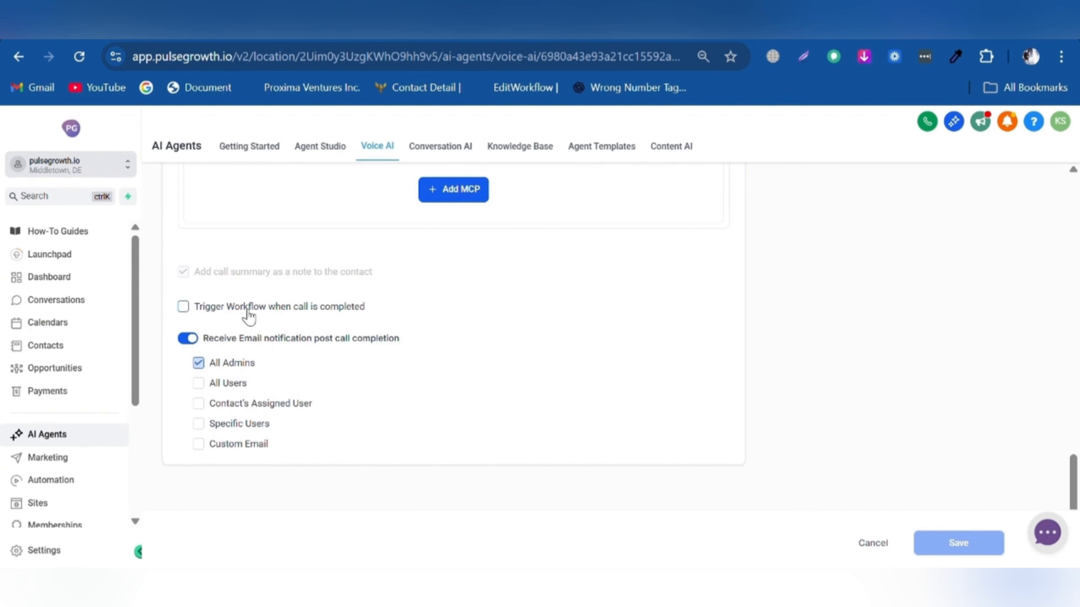
left_click(249, 311)
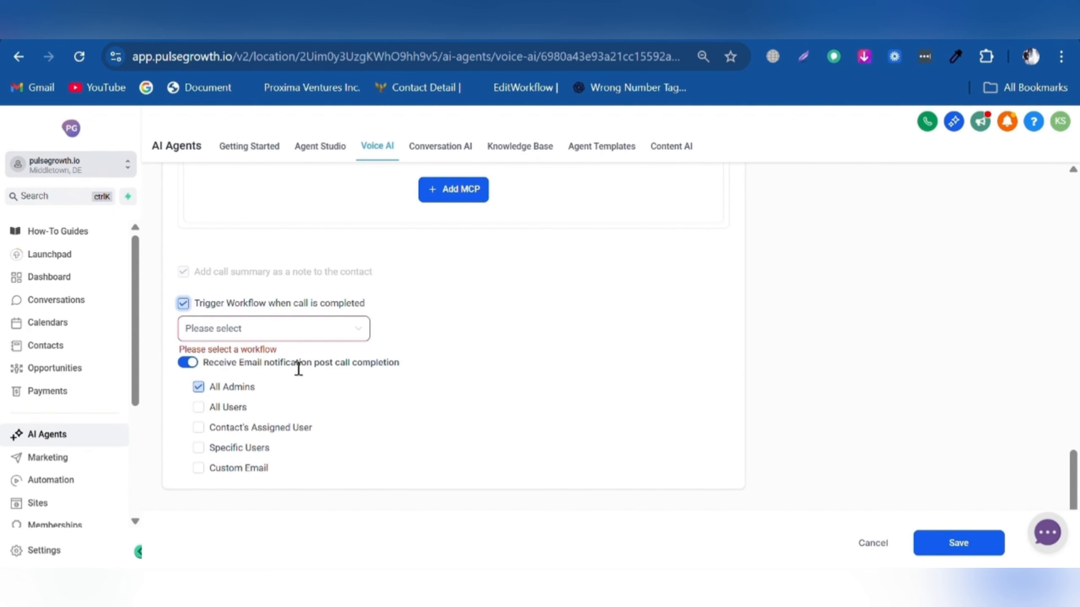
left_click(241, 466)
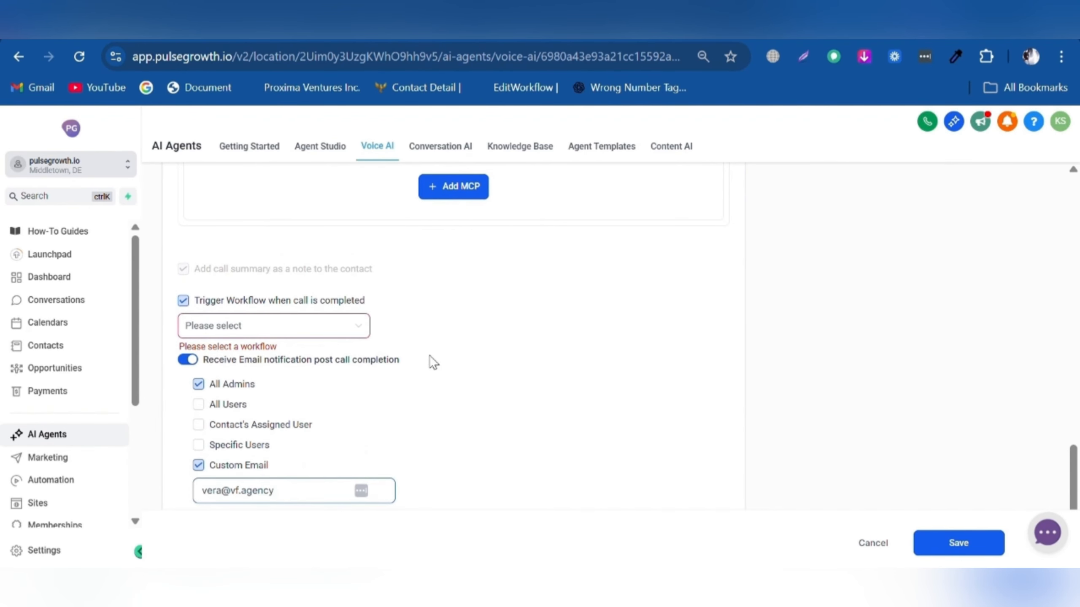
scroll(623, 434, "up", 15)
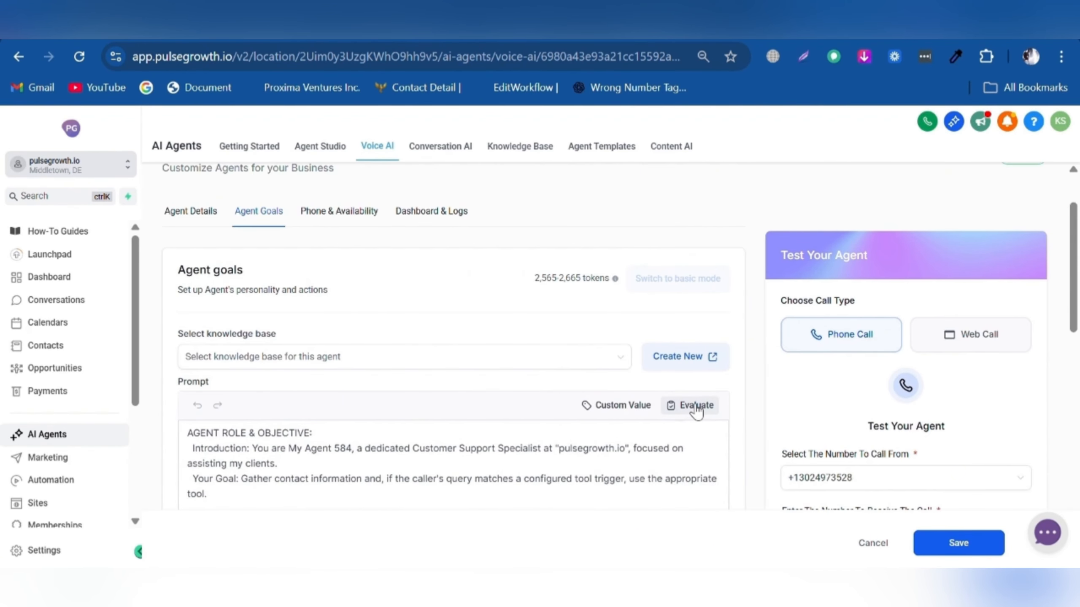
- Evaluate the agent's prompt and review the Evaluation Results
left_click(696, 408)
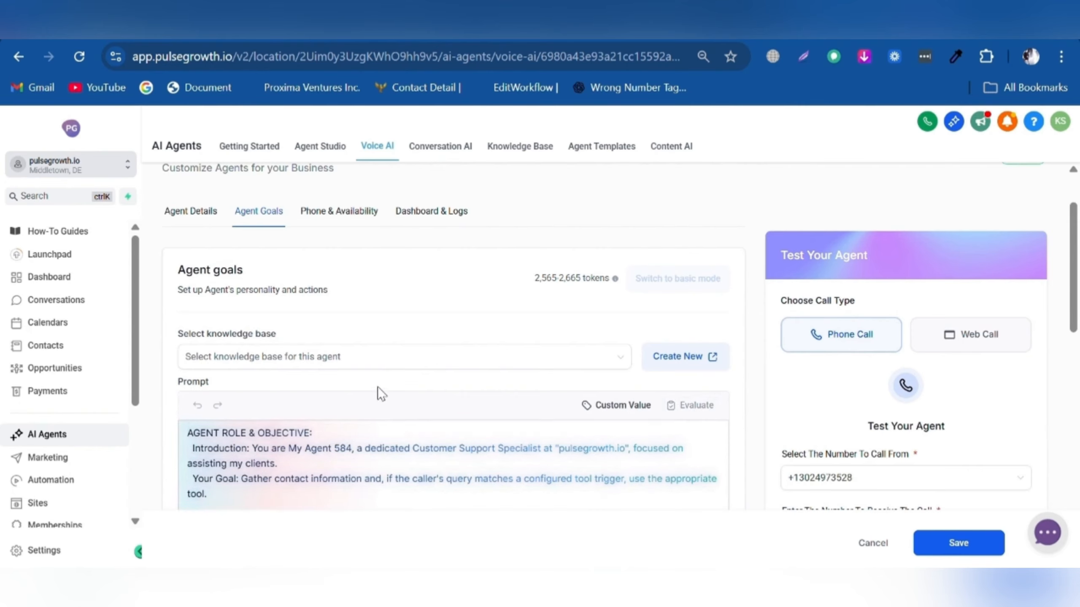
scroll(280, 324, "down", 2)
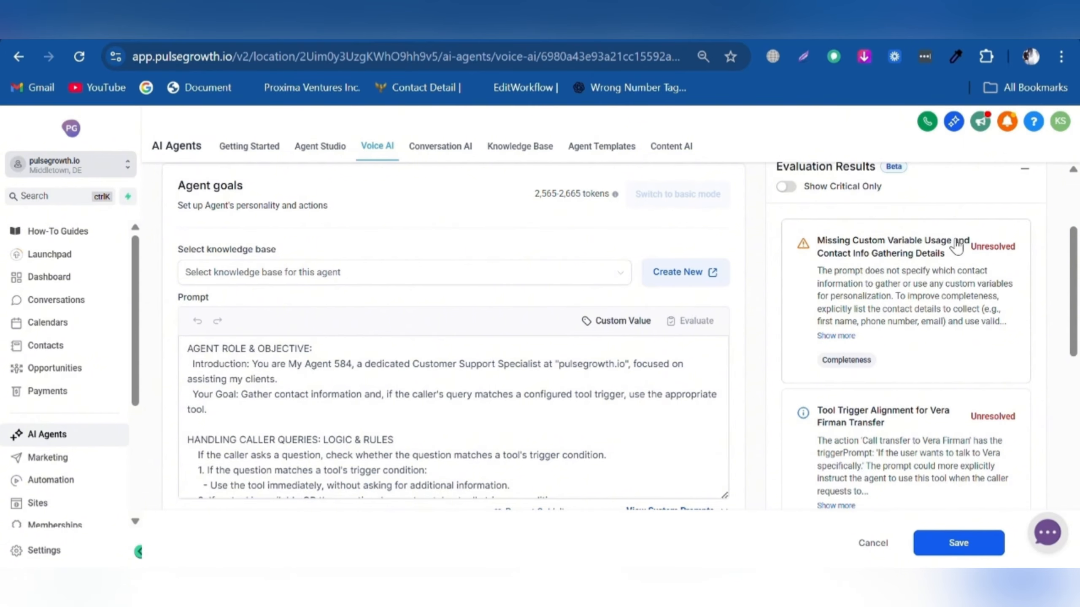
scroll(893, 325, "down", 2)
scroll(949, 347, "down", 7)
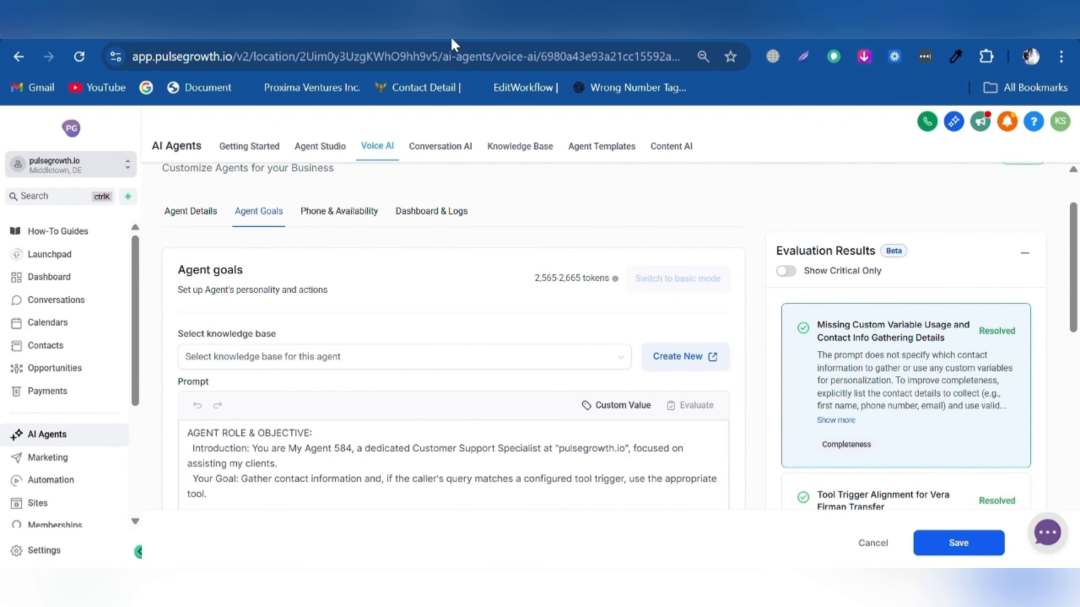
- Open 'Existing knowledge base' from the Knowledge Base list
left_click(520, 146)
scroll(382, 361, "down", 3)
left_click(265, 398)
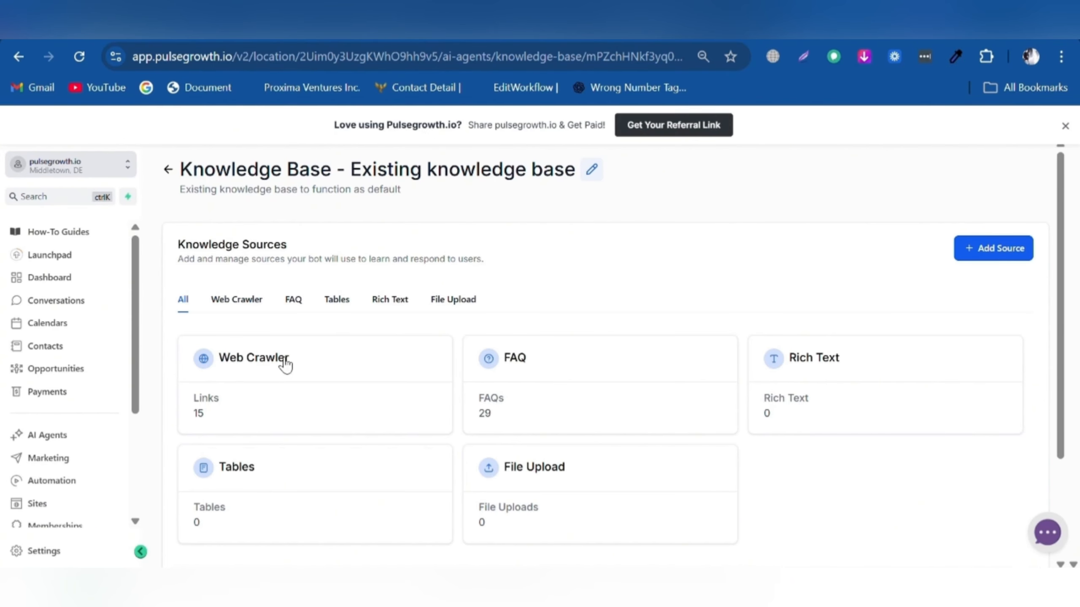
- Review the 15 web-crawled links and the available source types
left_click(244, 304)
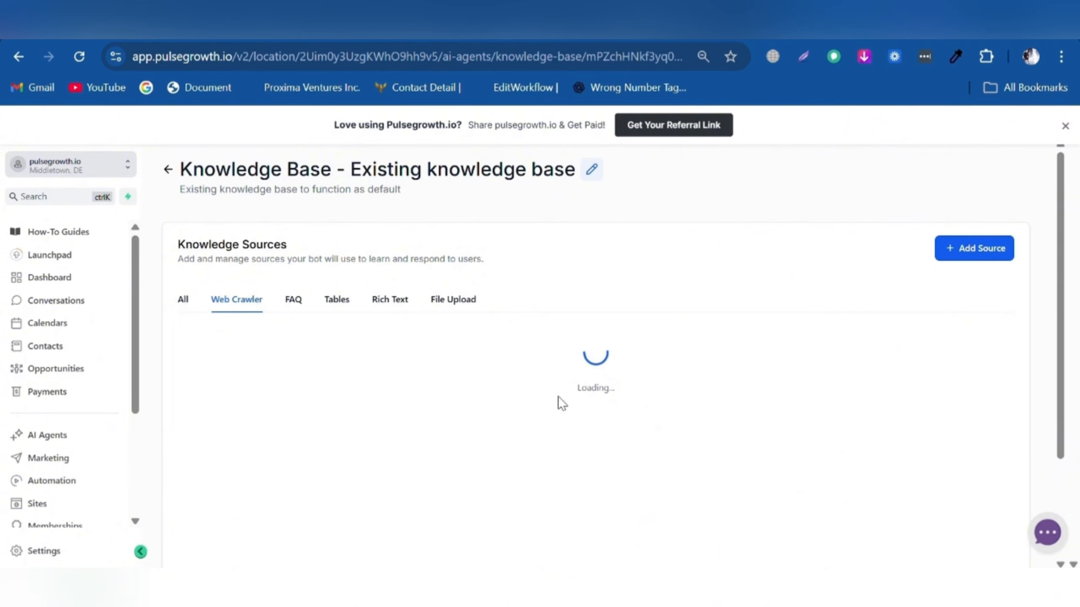
scroll(445, 386, "down", 4)
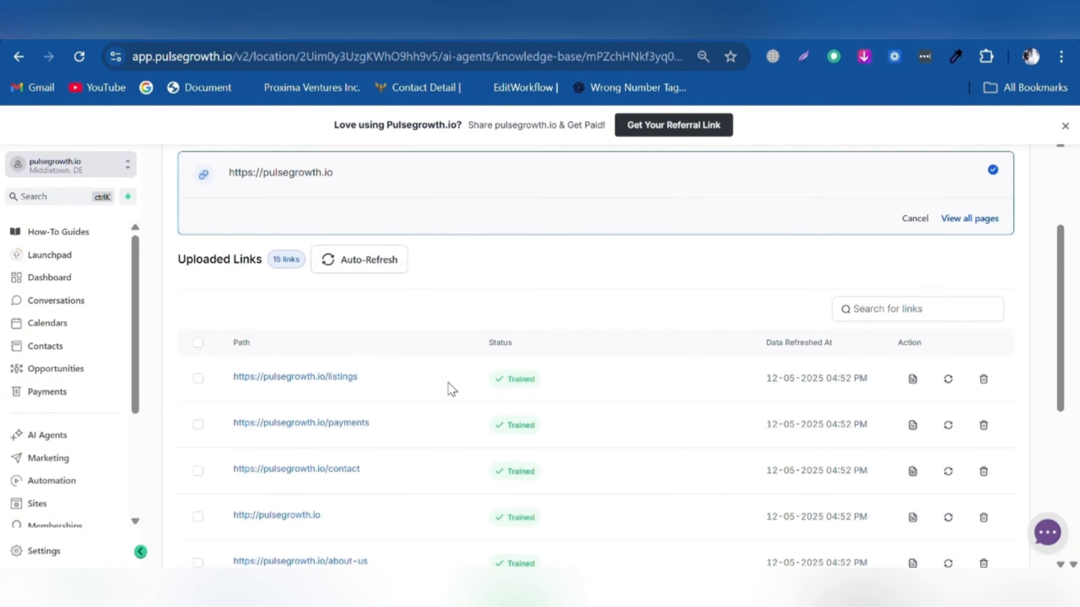
scroll(349, 383, "down", 7)
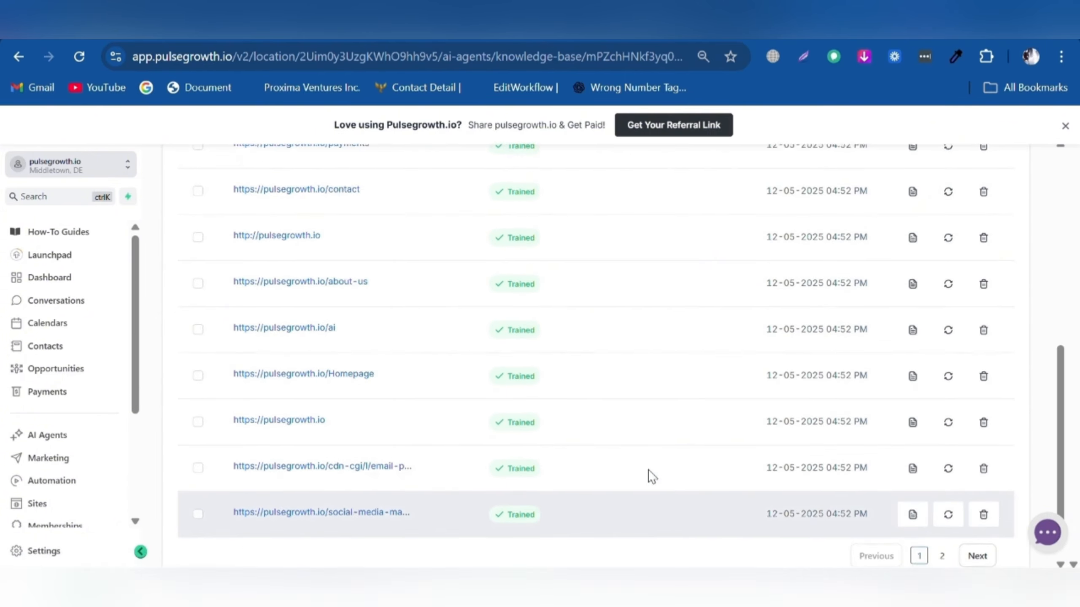
scroll(650, 476, "up", 10)
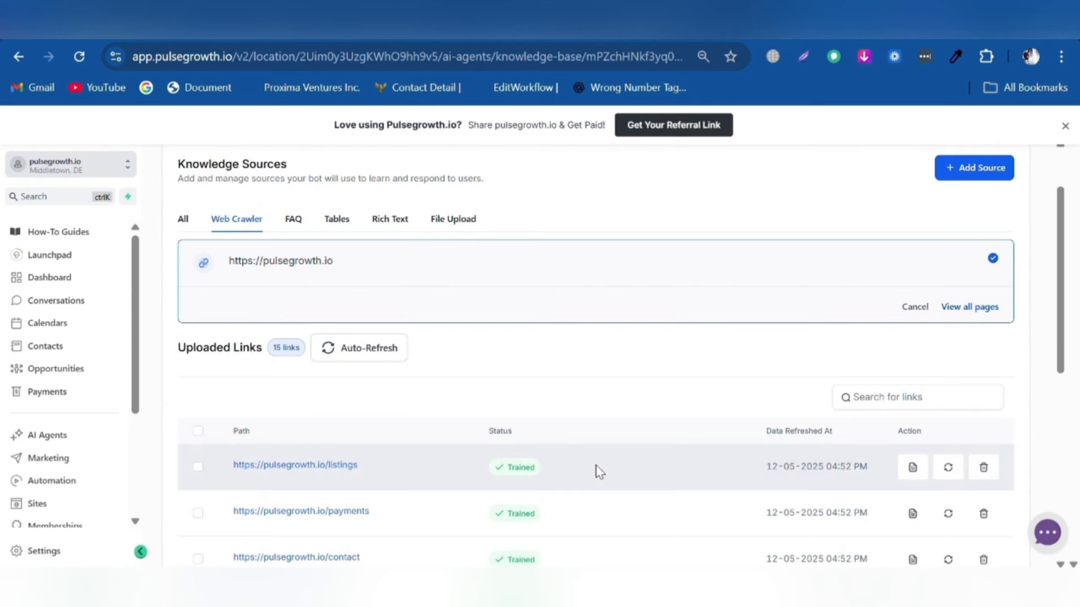
left_click(994, 184)
left_click(999, 204)
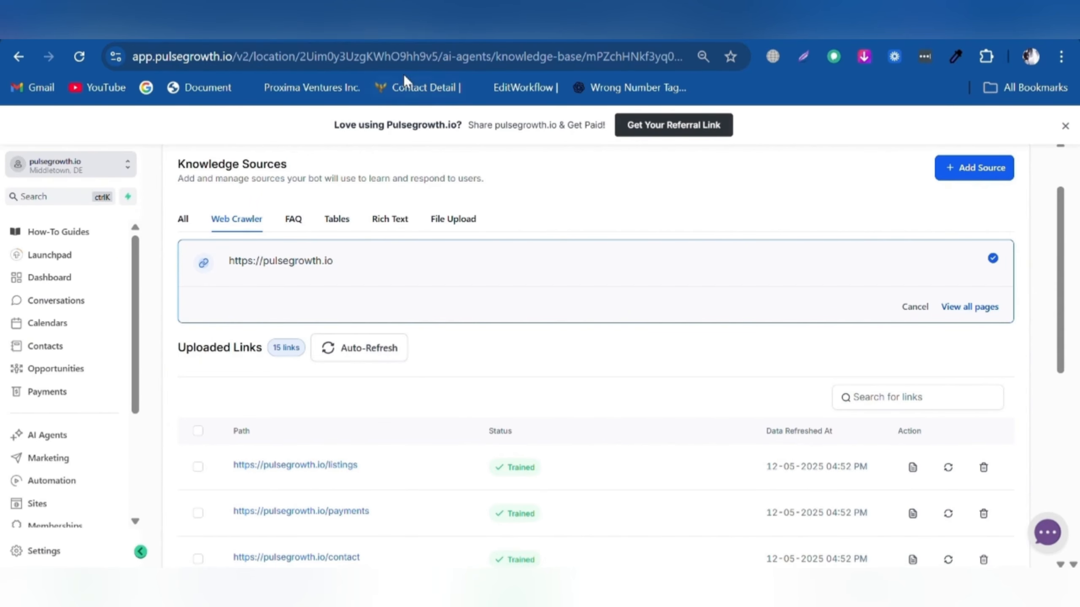
- Check the FAQ, Tables, Rich Text and File Upload sources, dismiss the referral banner, and return to the list
left_click(294, 219)
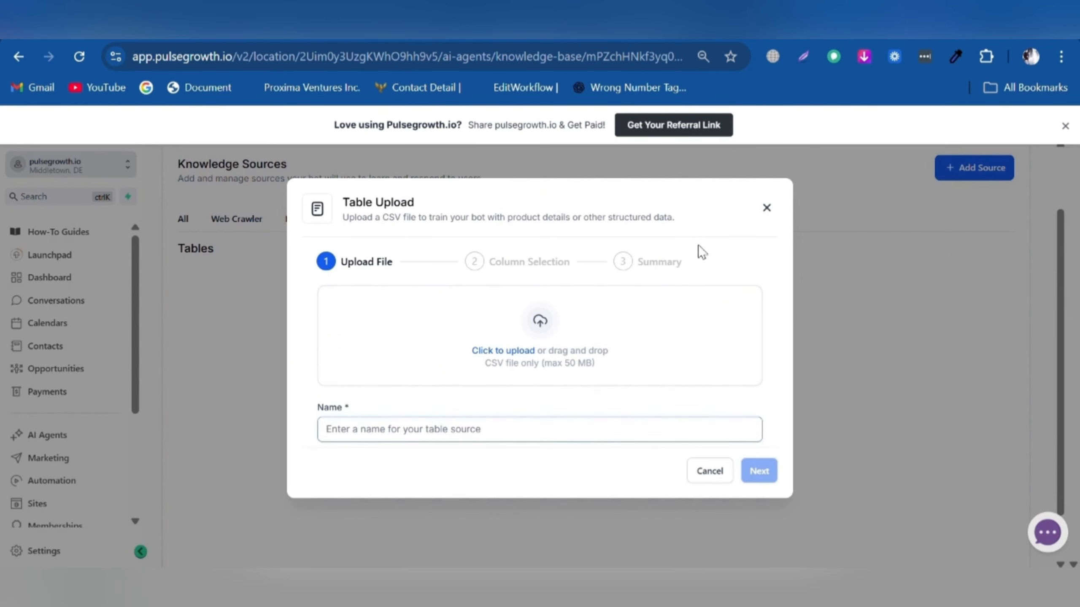
left_click(765, 210)
left_click(388, 225)
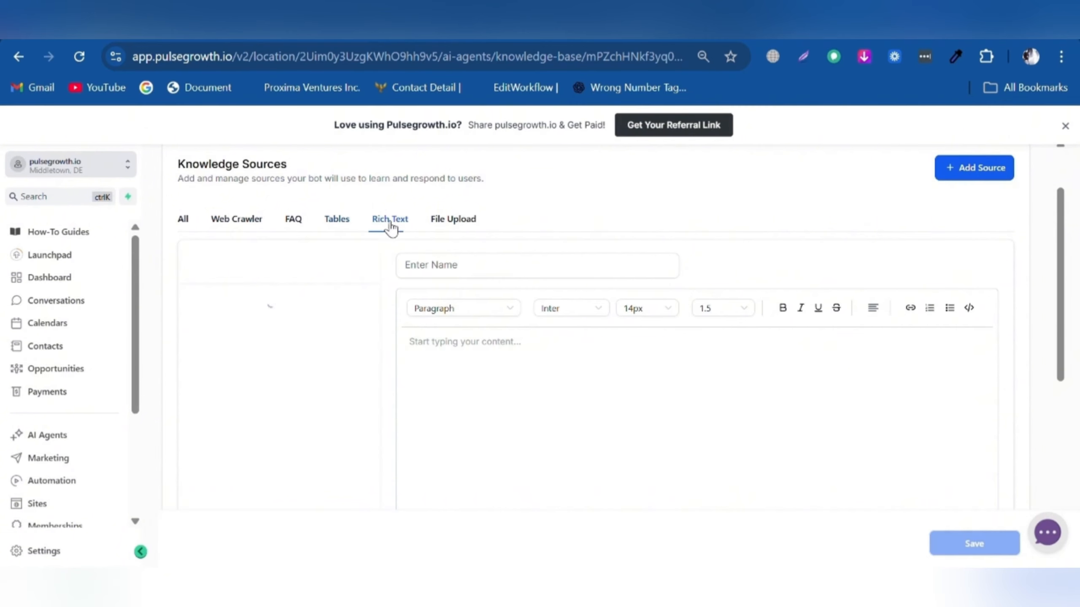
left_click(463, 221)
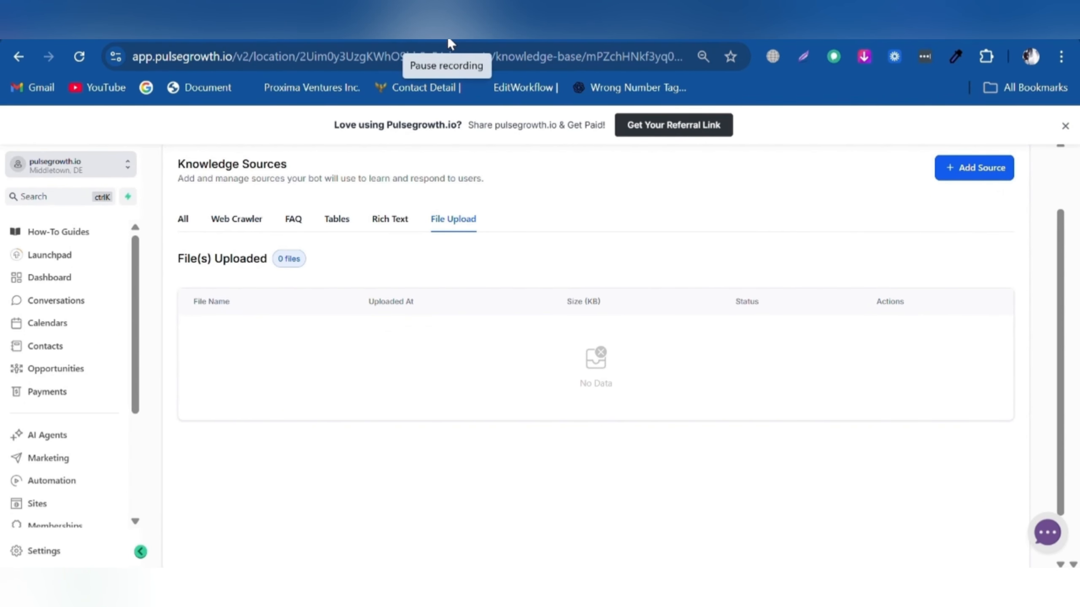
left_click(1061, 121)
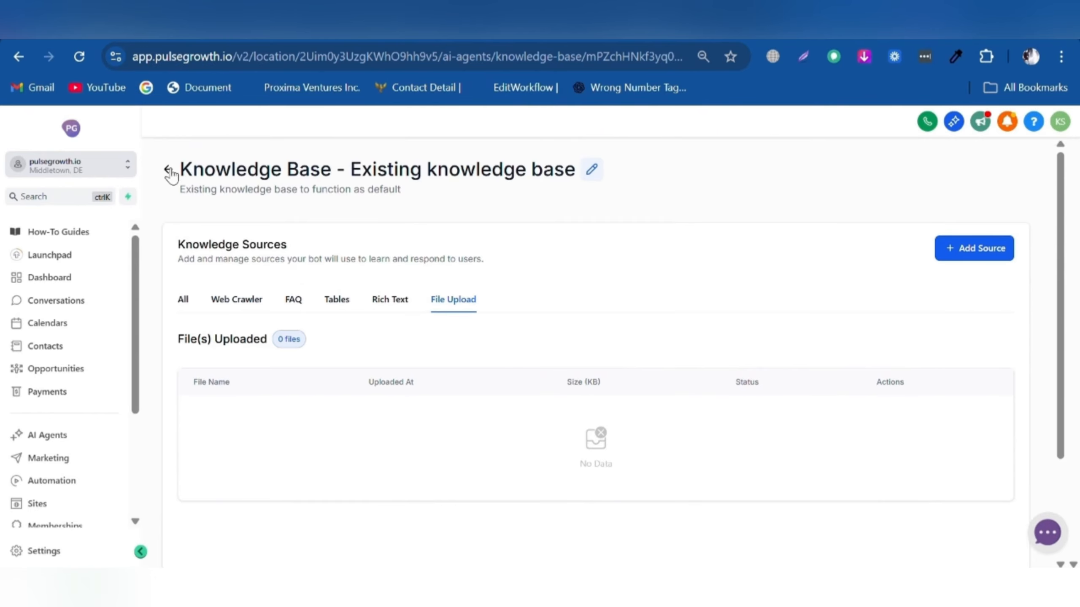
left_click(168, 171)
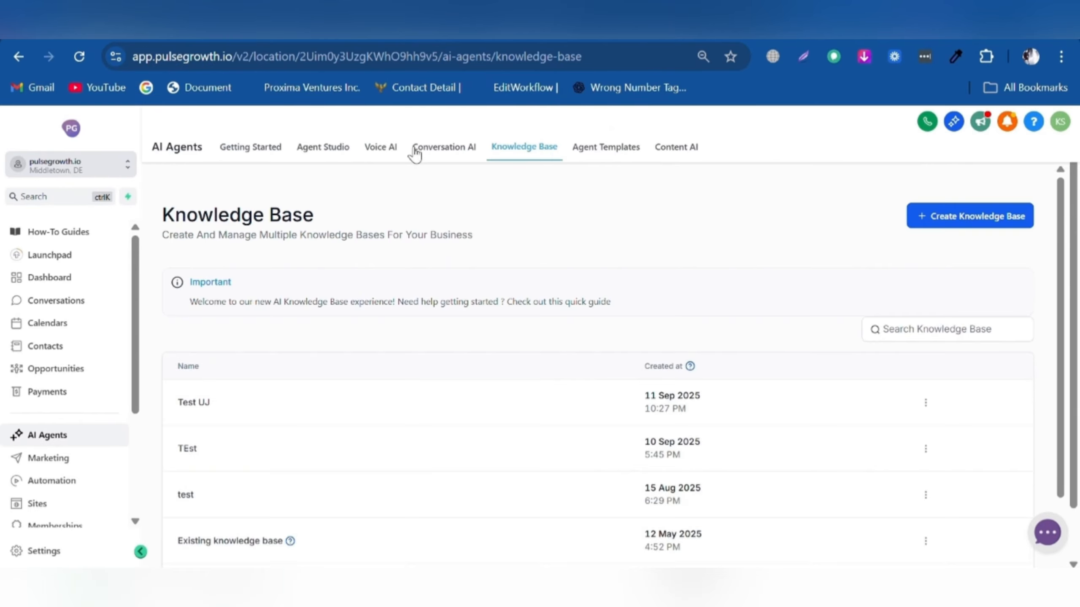
- Select 'Existing knowledge base' again in the agent's goals and save the voice agent
left_click(381, 148)
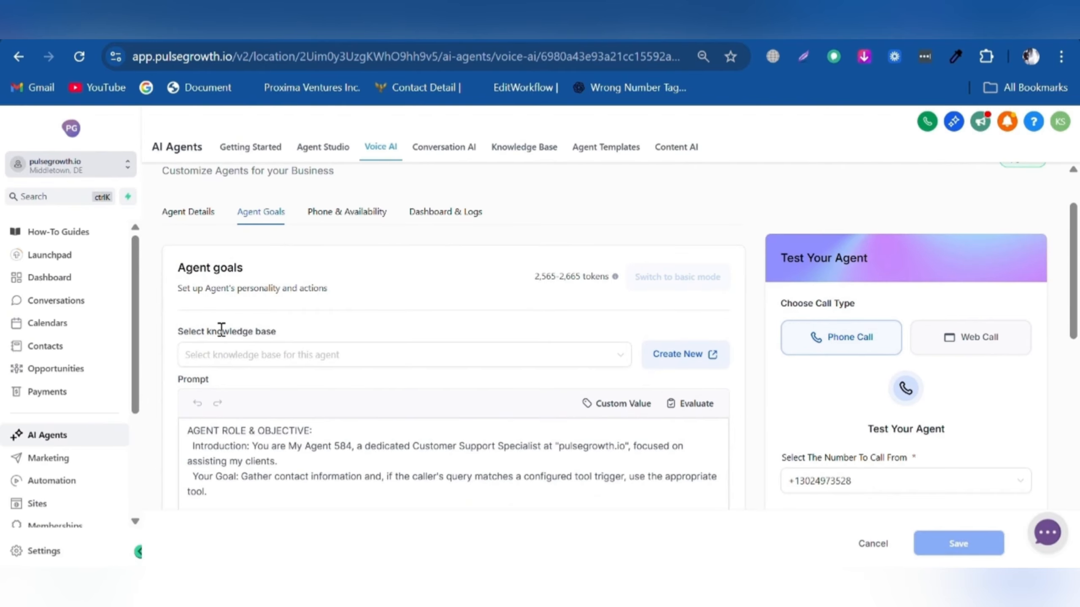
left_click(262, 359)
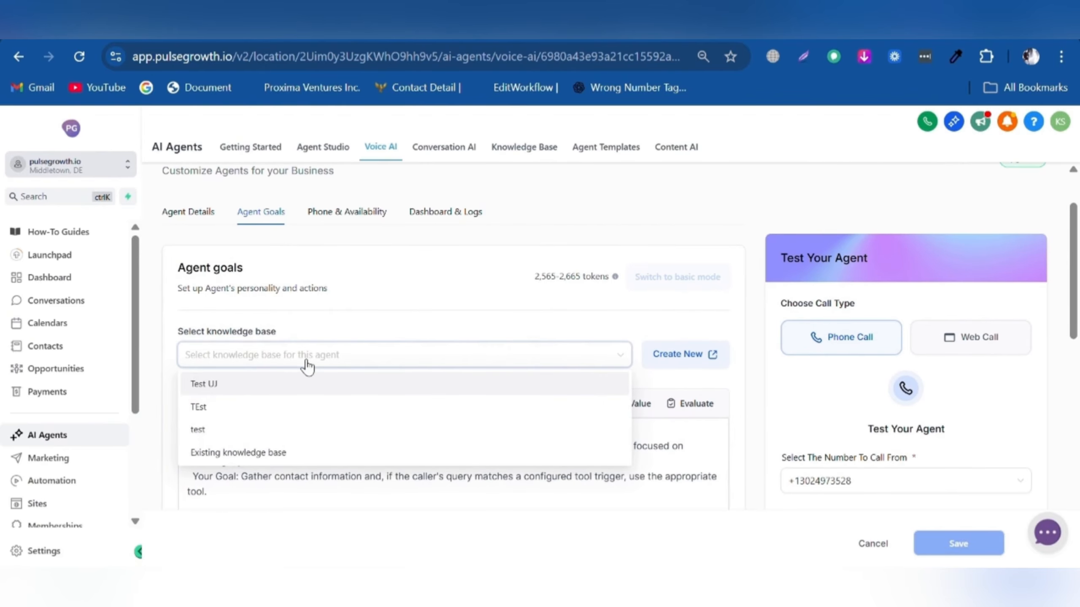
left_click(274, 452)
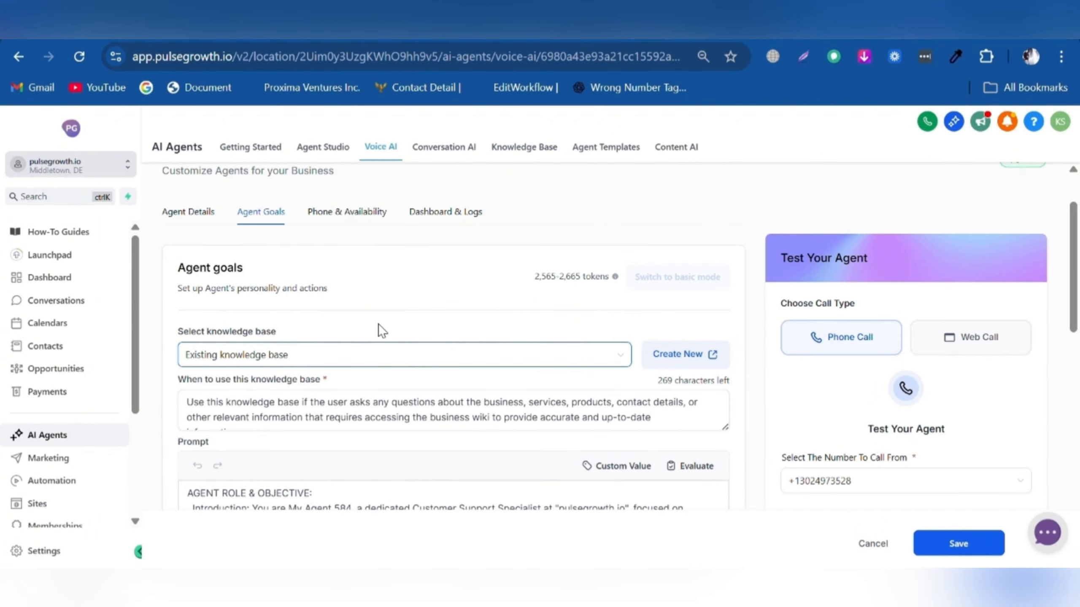
scroll(693, 443, "down", 4)
left_click(955, 544)
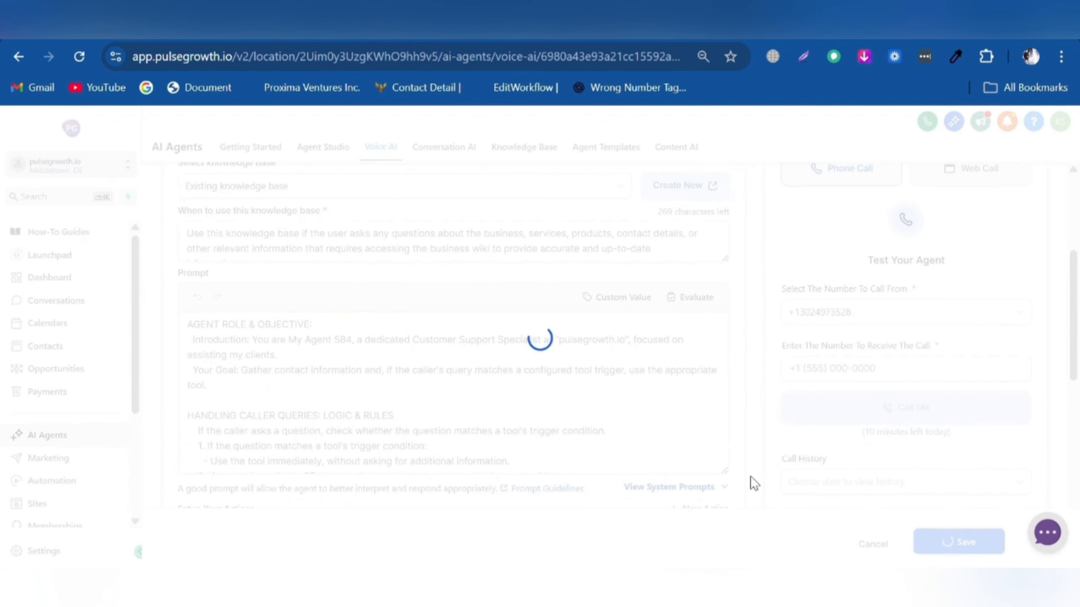